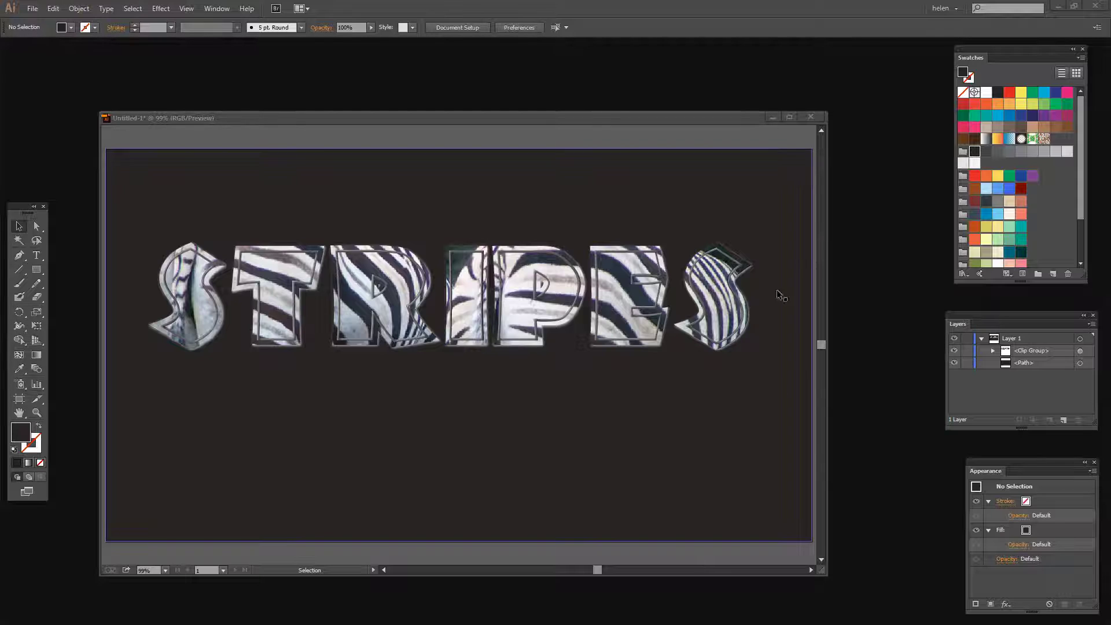
# Discard the finished artwork unsaved and create a new blank 1232 × 686 pt RGB document, Untitled-2
pyautogui.click(811, 117)
pyautogui.click(605, 335)
pyautogui.click(33, 9)
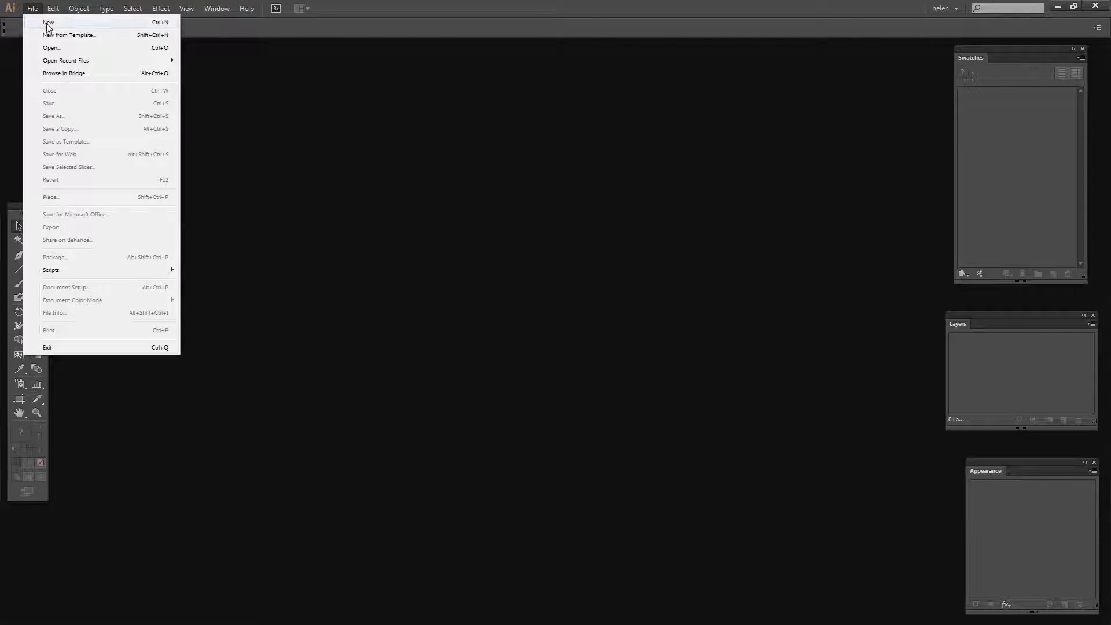
pyautogui.click(48, 23)
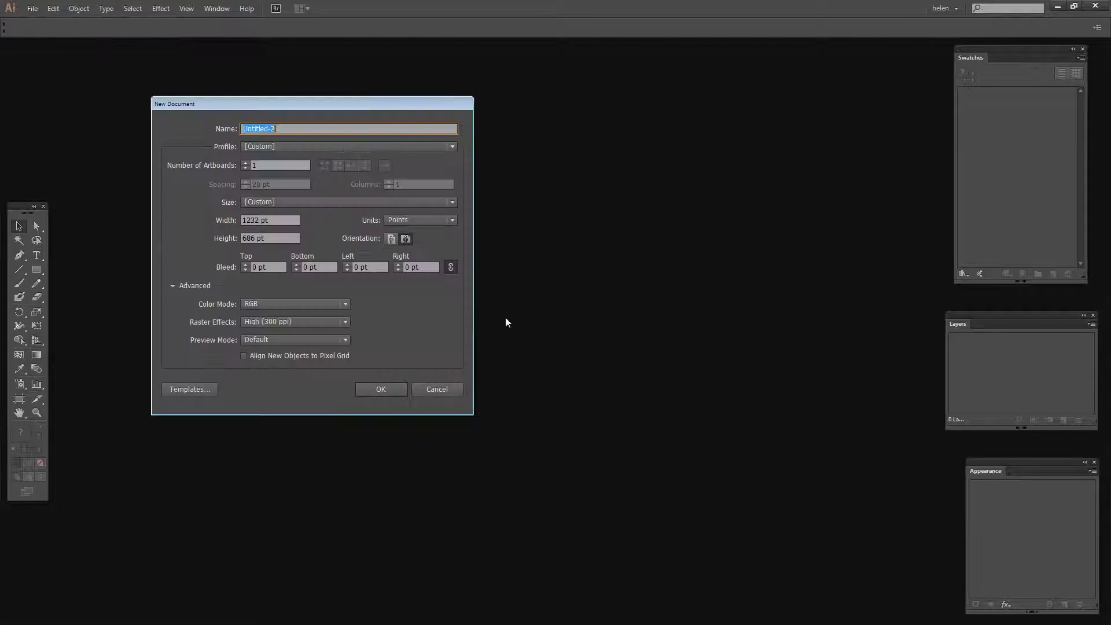
pyautogui.click(380, 389)
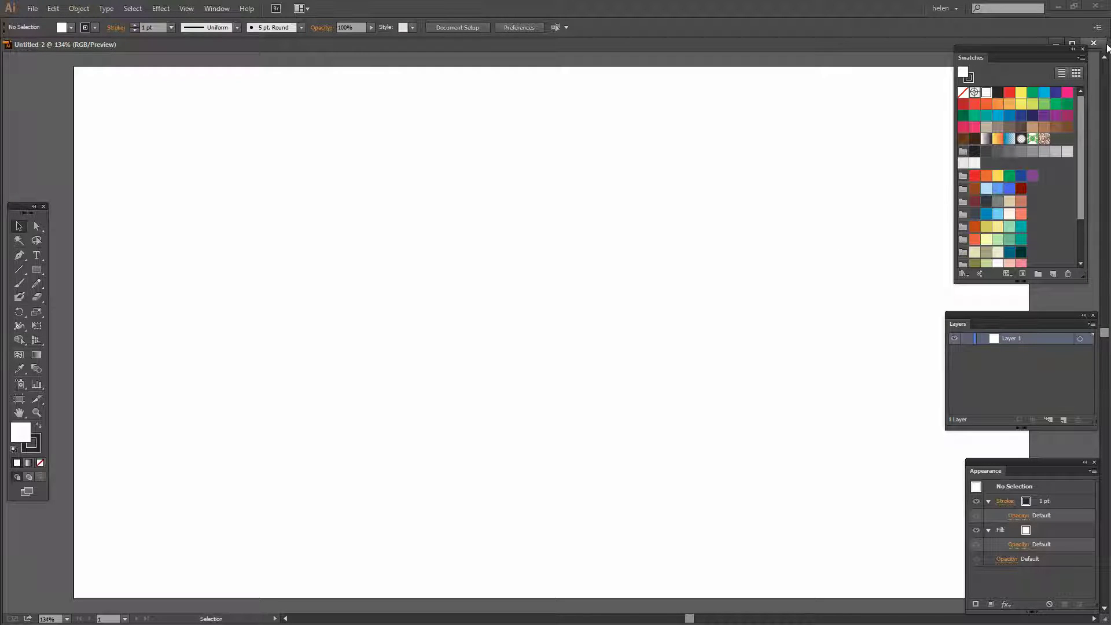
# Restore the document window, zoom to 100%, and type STRIPES on the artboard's left side
pyautogui.click(1072, 43)
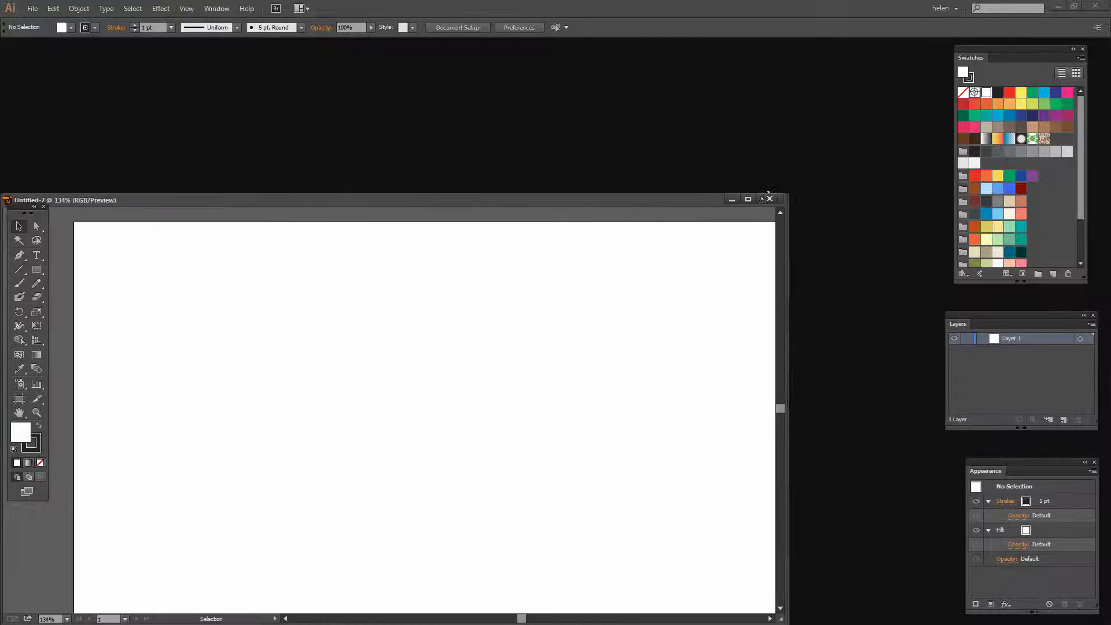
pyautogui.moveTo(738, 196); pyautogui.dragTo(734, 81)
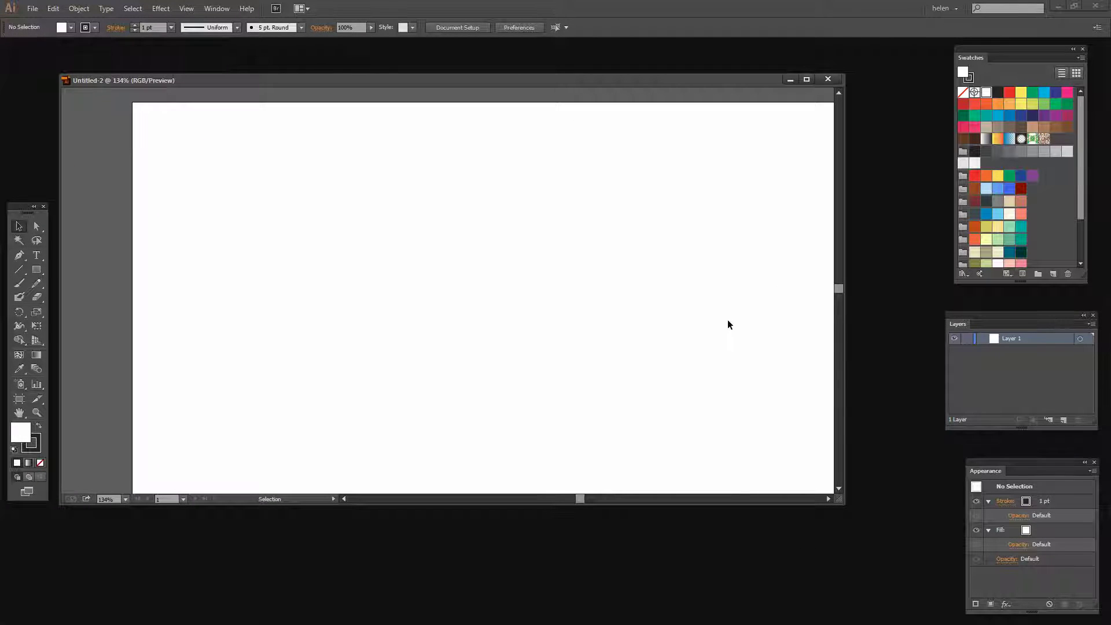
pyautogui.hotkey('ctrl', '1')
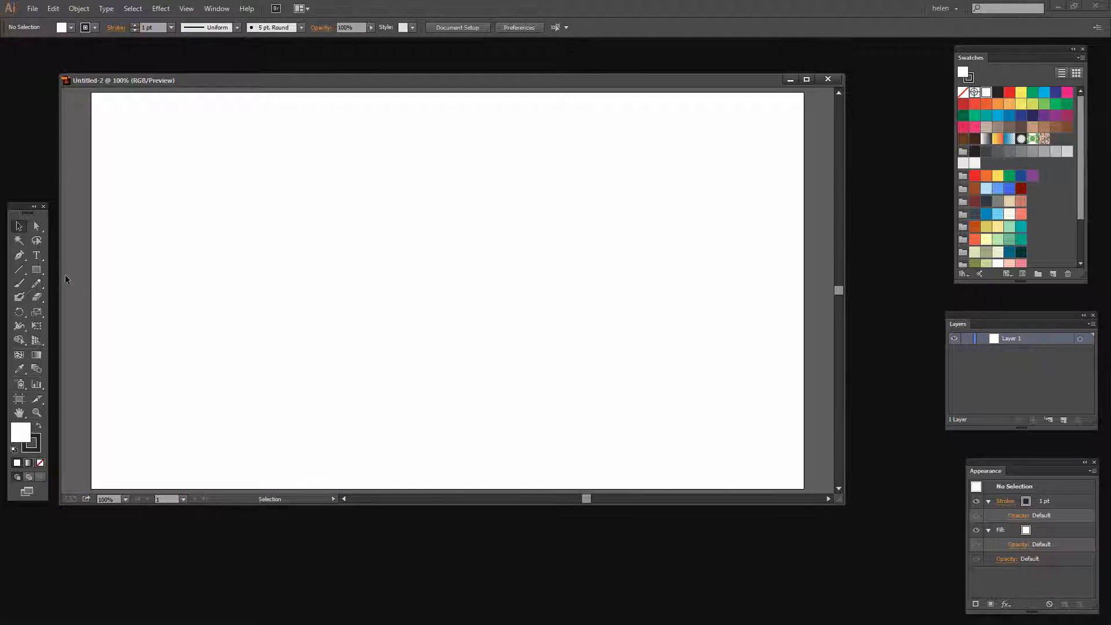
pyautogui.press('t')
pyautogui.click(146, 267)
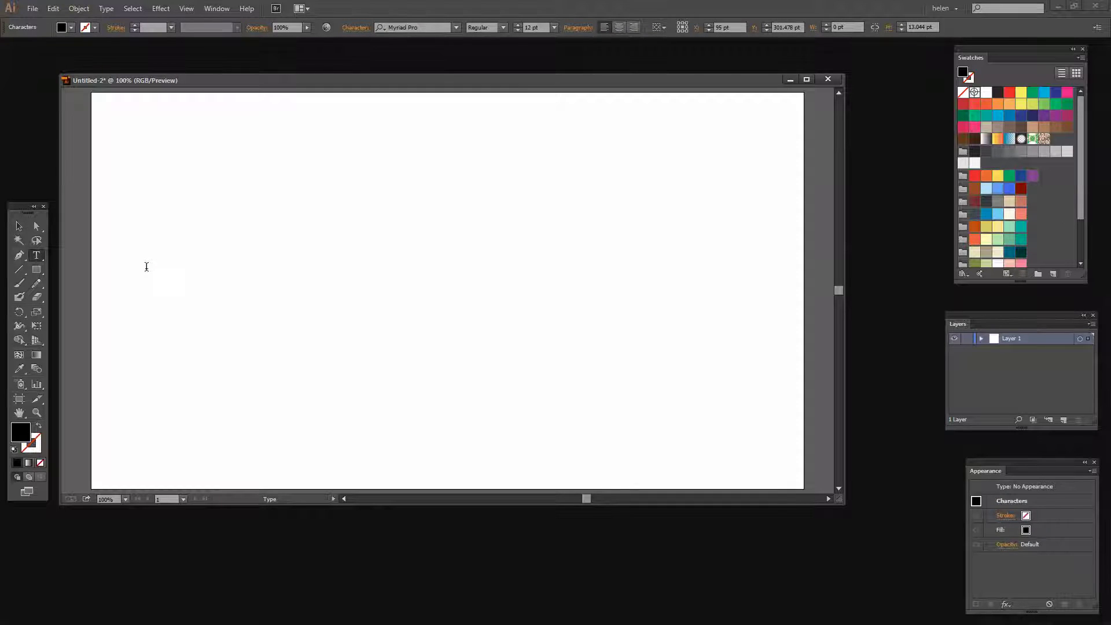
pyautogui.write('STRIPES')
# Set STRIPES to 310 pt Myriad Pro and drag it down to the middle of the artboard
pyautogui.hotkey('ctrl', 'a')
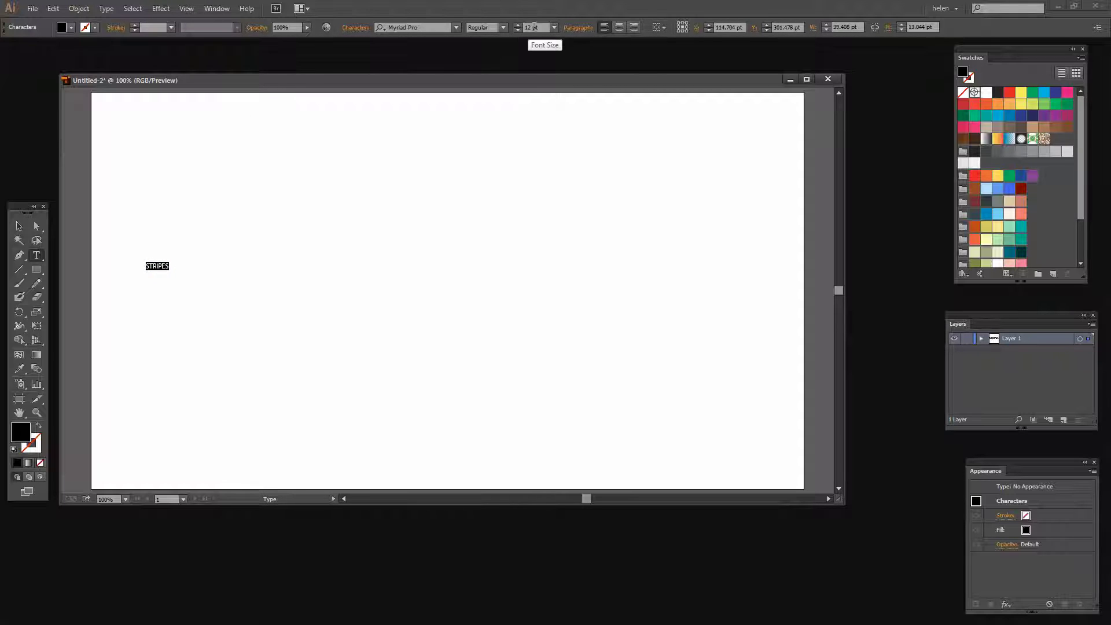
pyautogui.click(528, 27)
pyautogui.scroll(20, 529, 27)
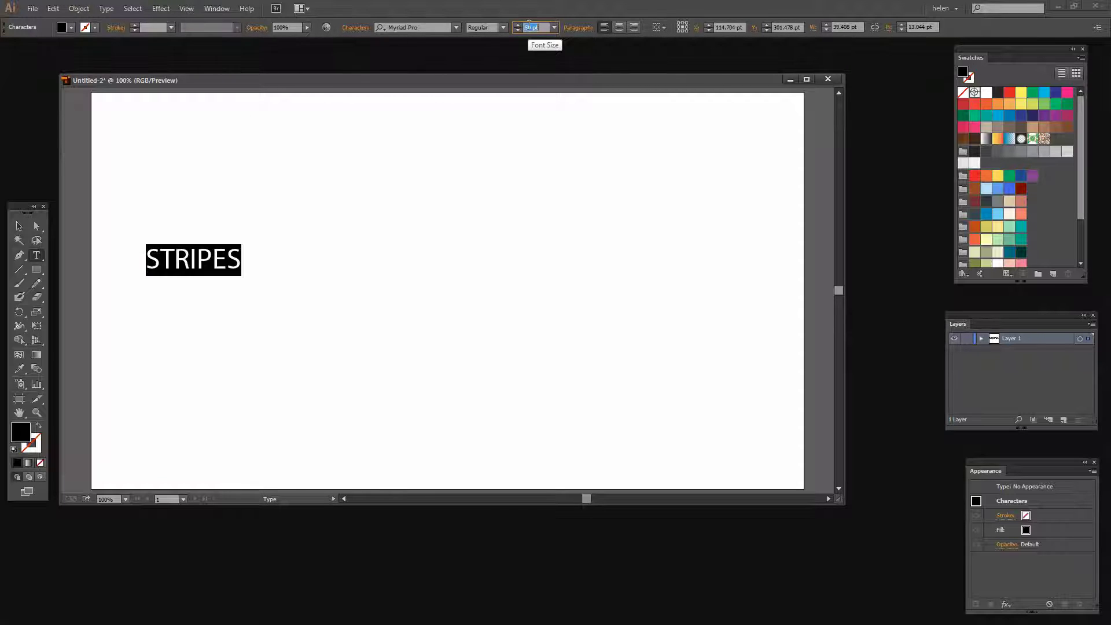
pyautogui.scroll(20, 529, 27)
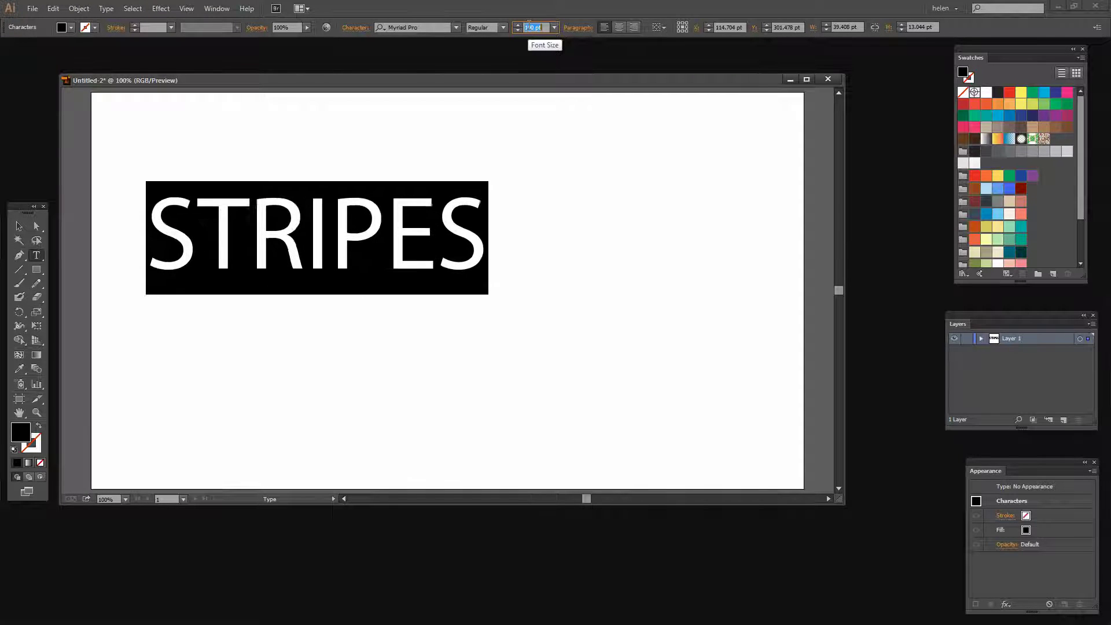
pyautogui.scroll(15, 529, 27)
pyautogui.press('Escape')
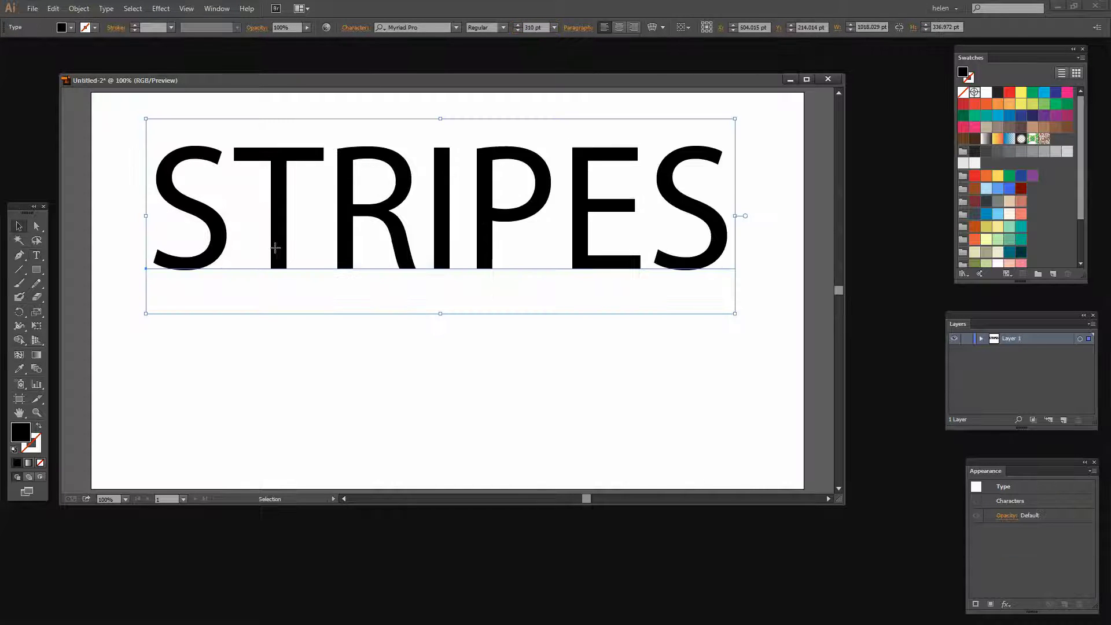
pyautogui.moveTo(278, 250); pyautogui.dragTo(269, 354)
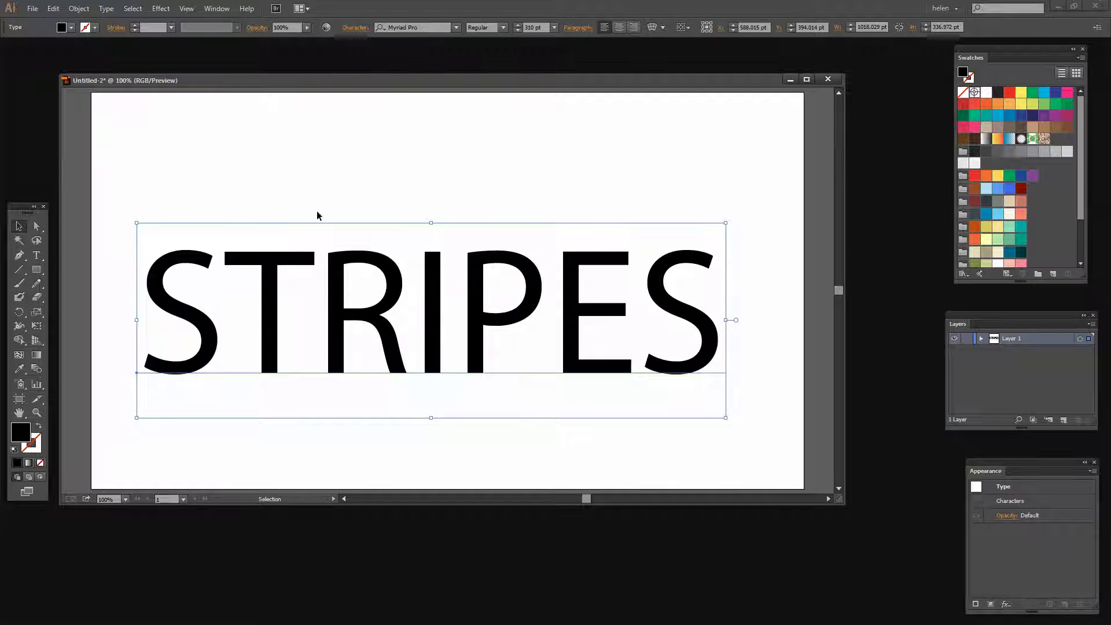
# Change the STRIPES font to Jungle Fever Inline NF
pyautogui.click(456, 28)
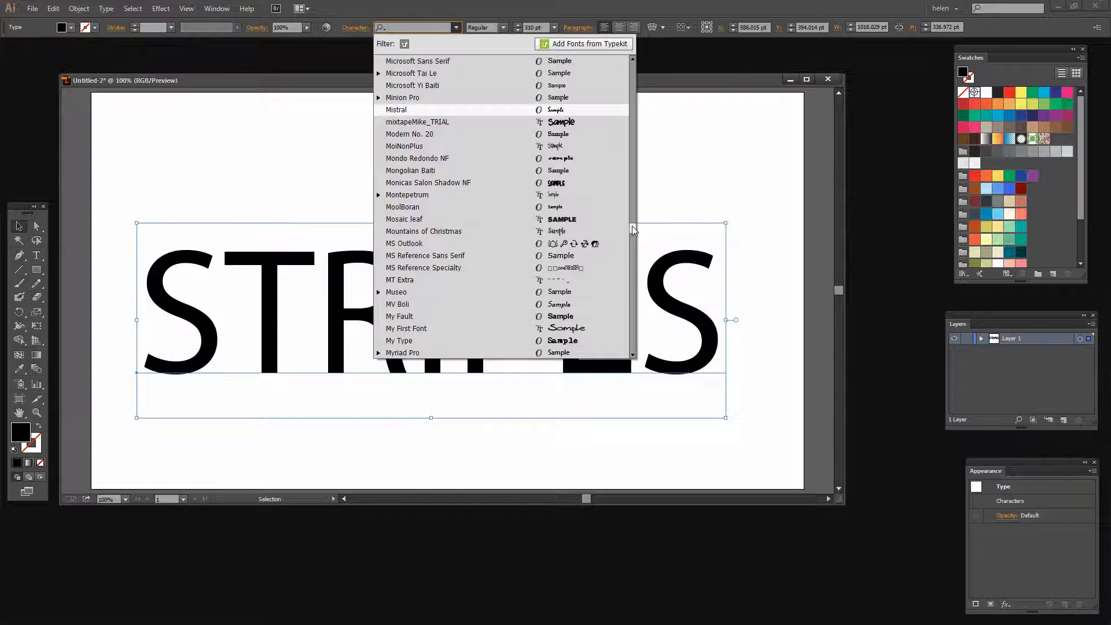
pyautogui.scroll(5, 562, 128)
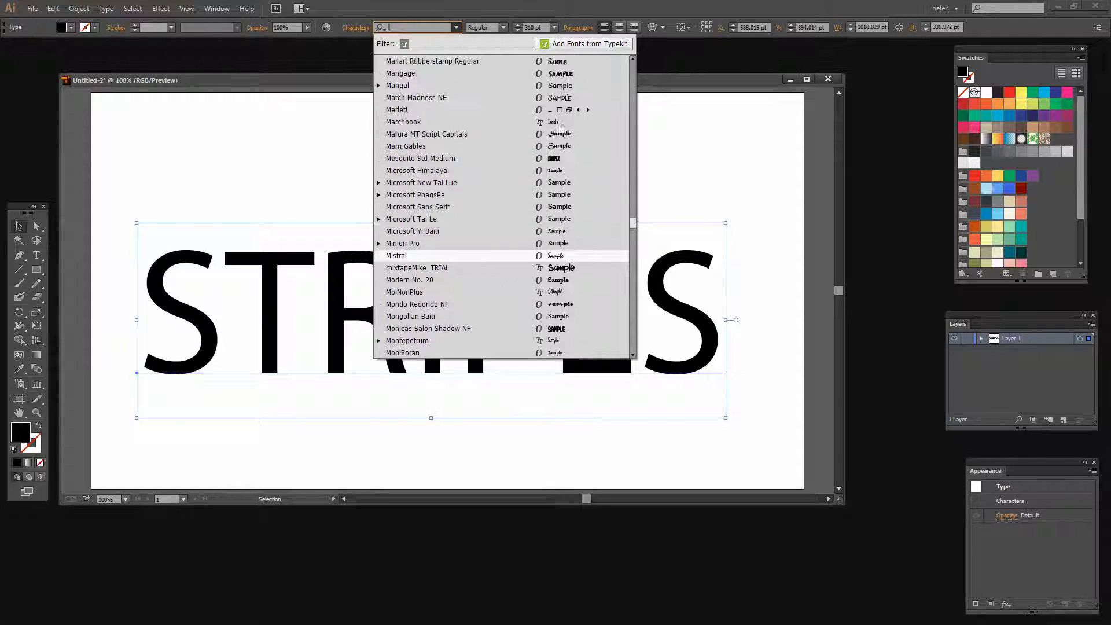
pyautogui.scroll(15, 562, 128)
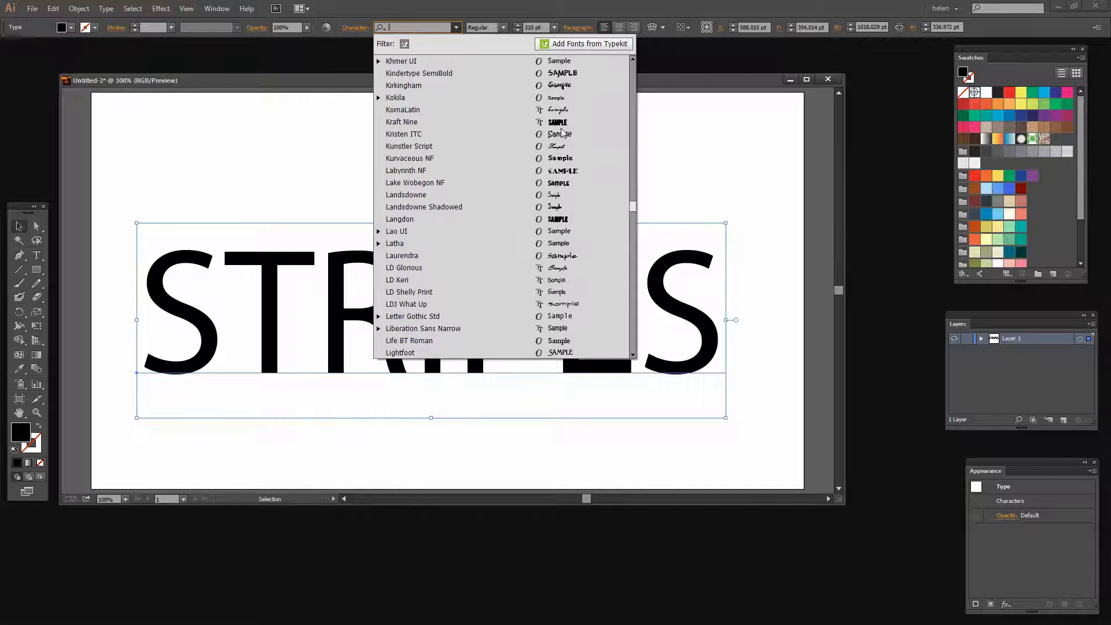
pyautogui.scroll(10, 561, 132)
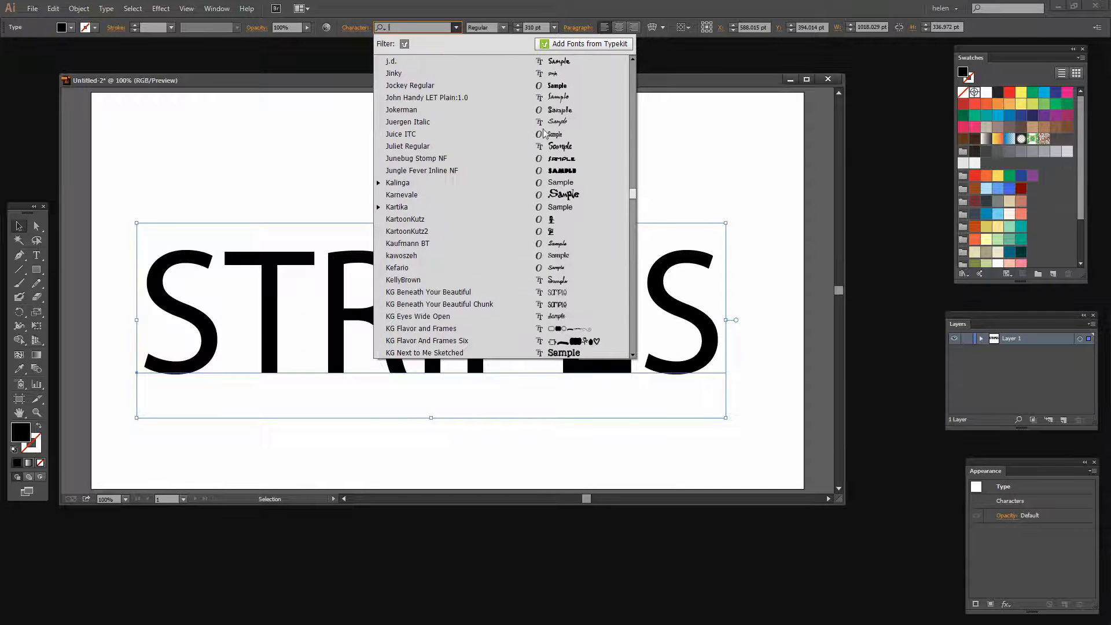
pyautogui.click(410, 172)
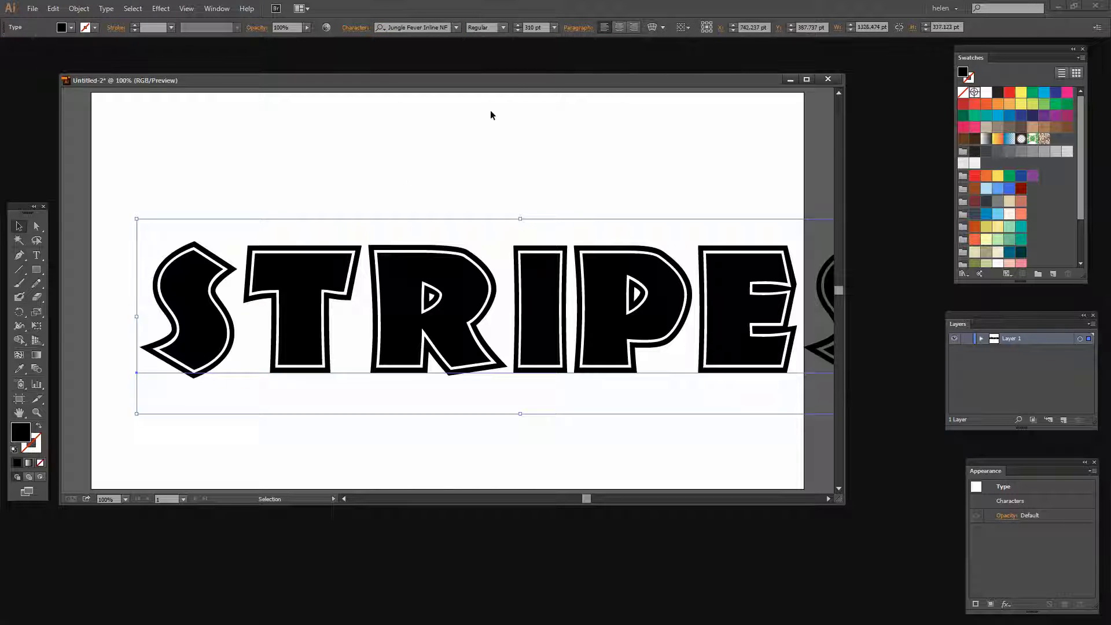
# Reduce STRIPES to 230 pt, move it higher on the artboard, and deselect it
pyautogui.click(528, 27)
pyautogui.scroll(-8, 528, 28)
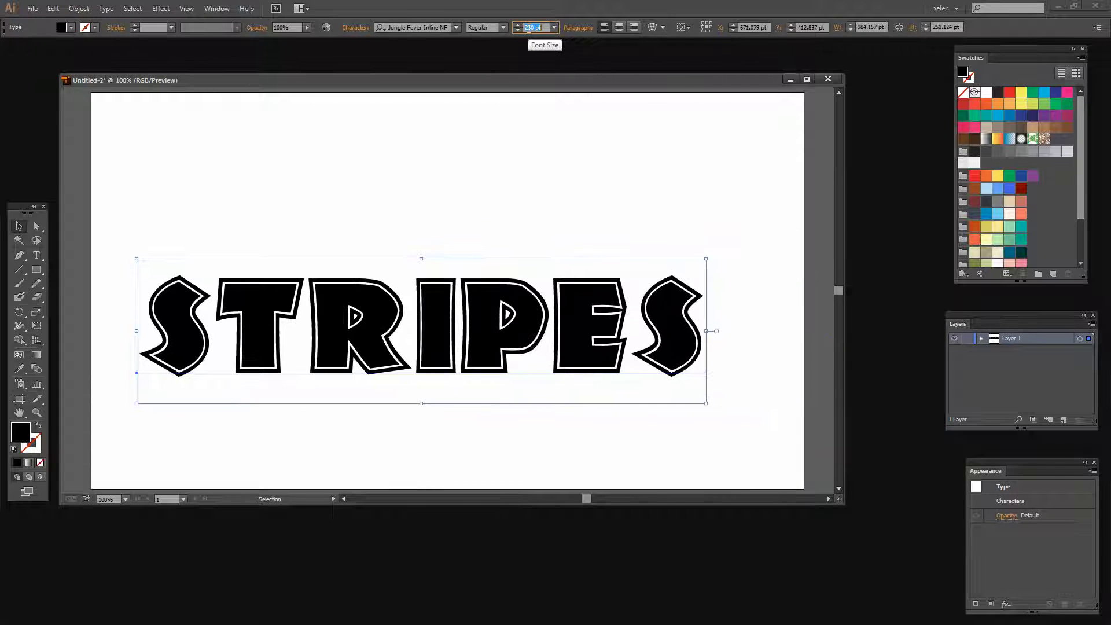
pyautogui.moveTo(427, 359); pyautogui.dragTo(452, 276)
pyautogui.click(463, 386)
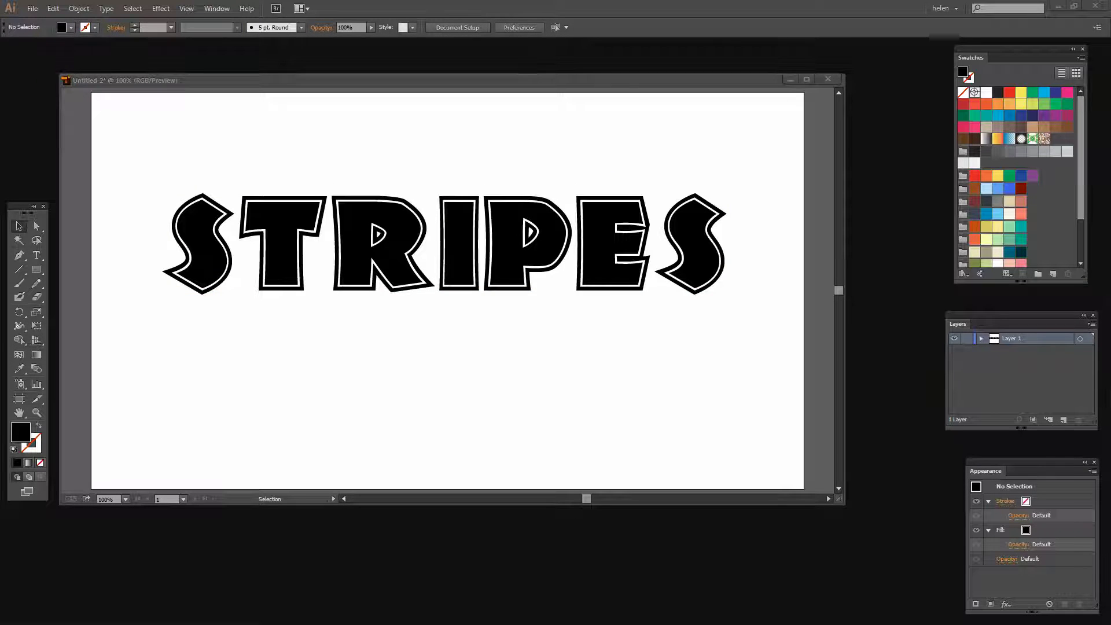
# Bring in the zebra photo IGP9800.jpg and copy the image
pyautogui.moveTo(607, 624); pyautogui.dragTo(874, 564)
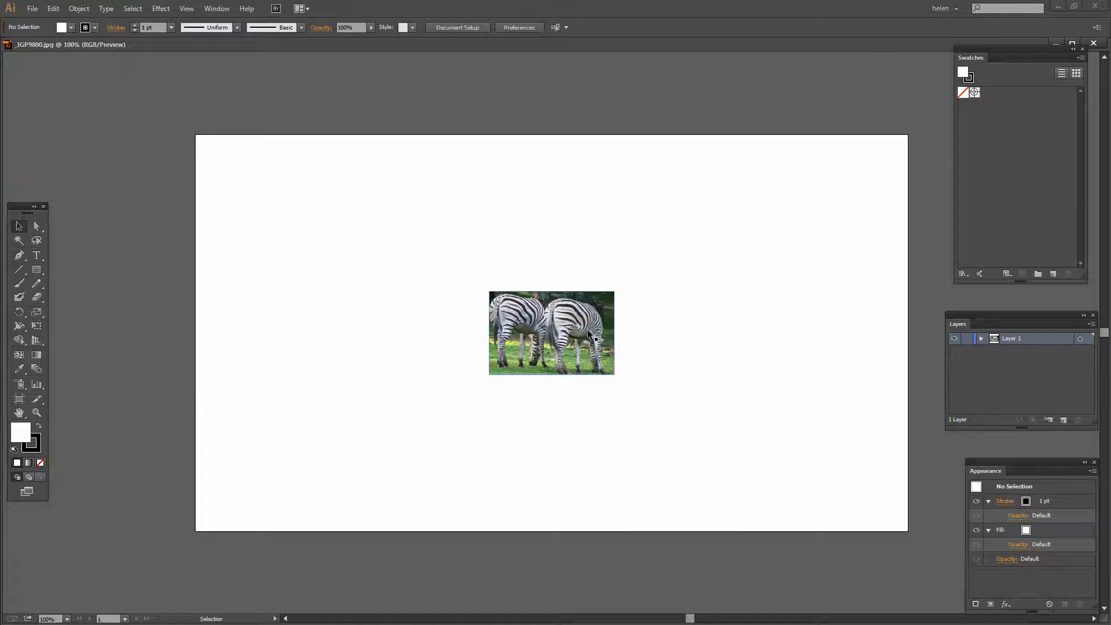
pyautogui.click(555, 321)
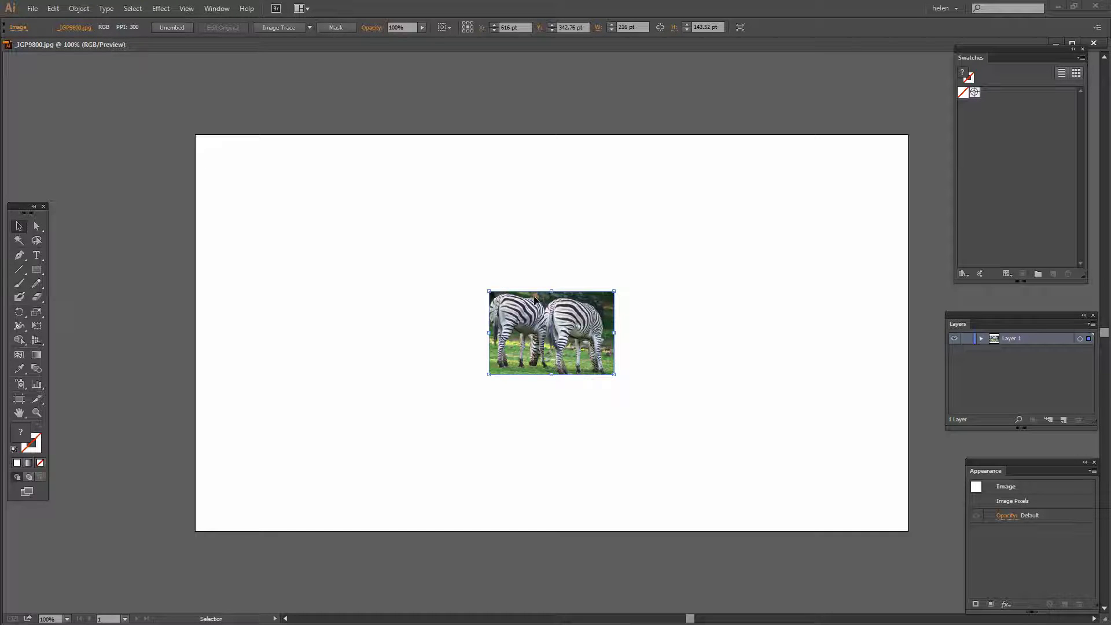
pyautogui.click(54, 9)
pyautogui.click(71, 65)
# Close the zebra document, paste the photo into Untitled-2, and move it left below STRIPES
pyautogui.moveTo(939, 44); pyautogui.dragTo(686, 144)
pyautogui.click(812, 142)
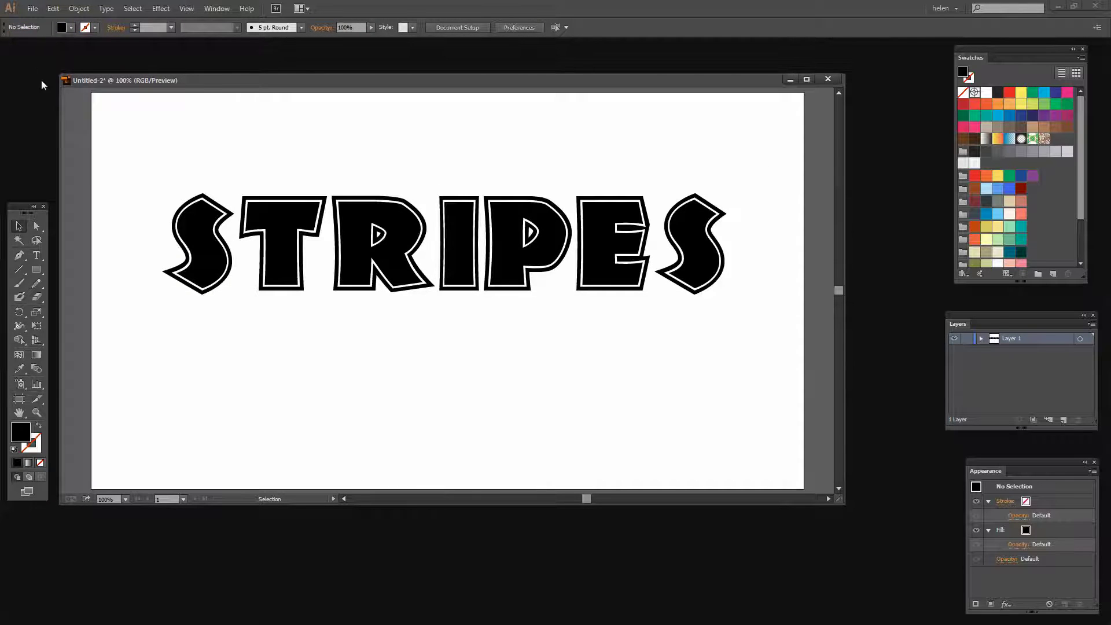
pyautogui.click(52, 8)
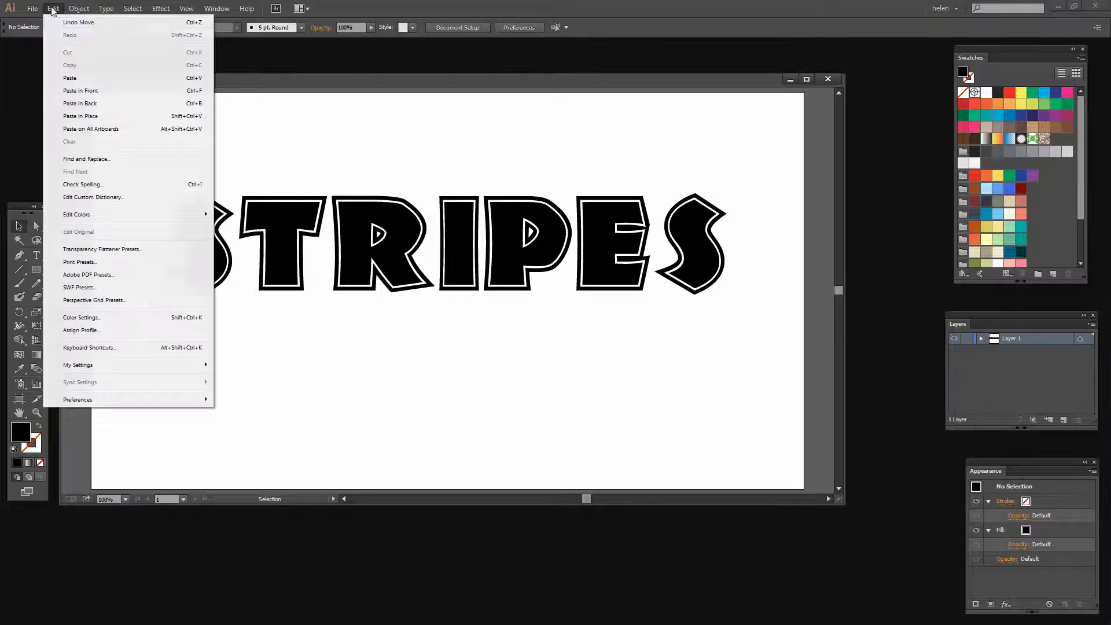
pyautogui.click(72, 78)
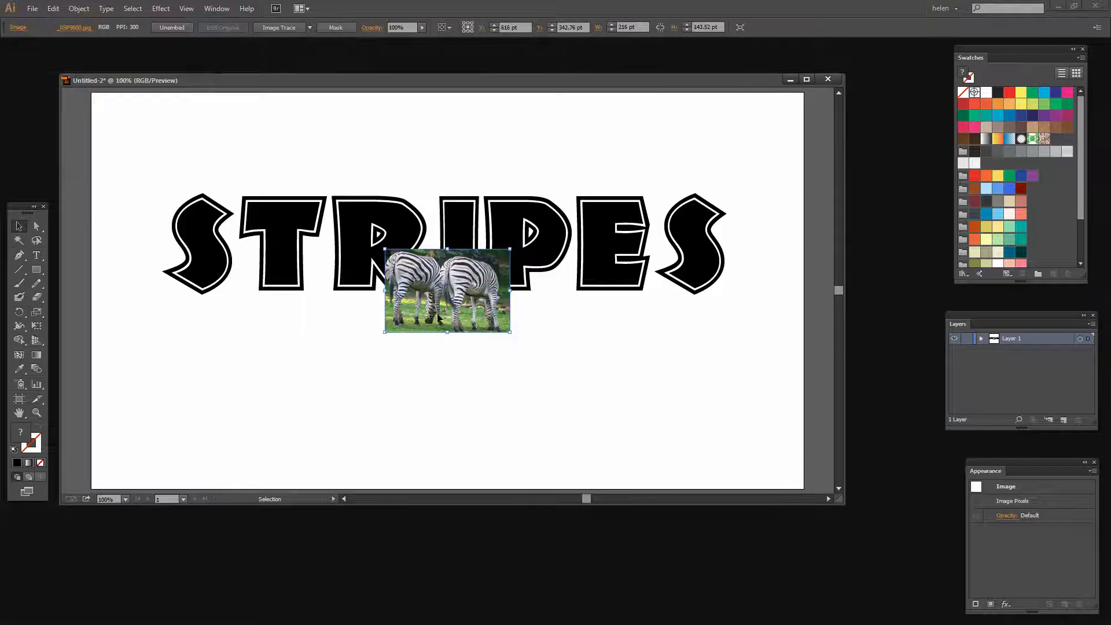
pyautogui.moveTo(434, 318); pyautogui.dragTo(167, 355)
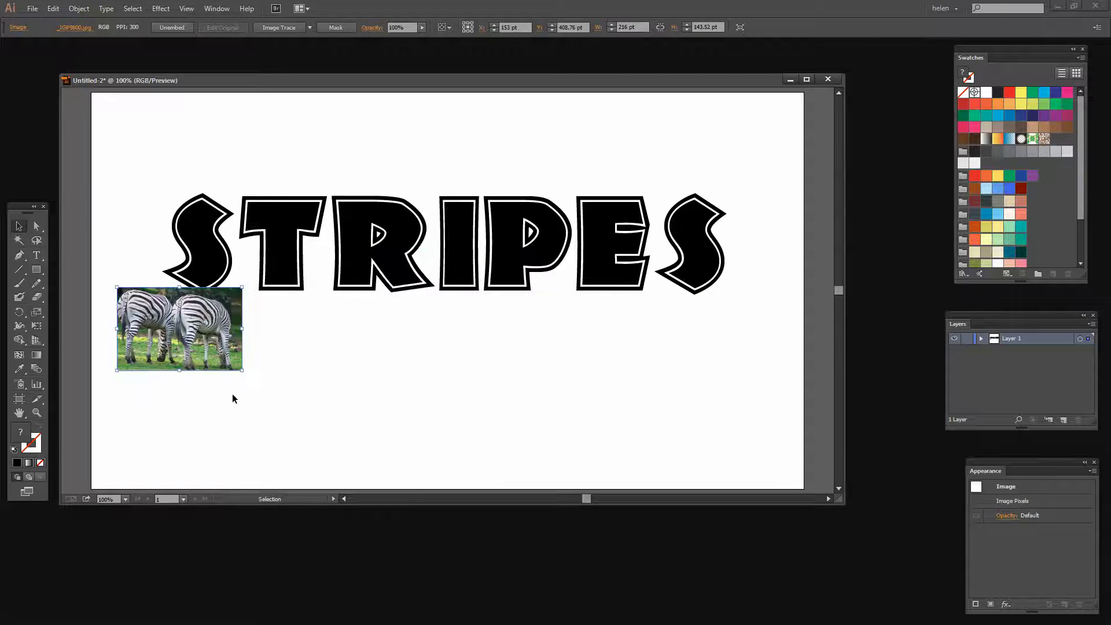
# Expand Layer 1, move the <Image> sublayer below STRIPES, and drag the photo up under the S
pyautogui.click(981, 340)
pyautogui.moveTo(972, 325); pyautogui.dragTo(925, 308)
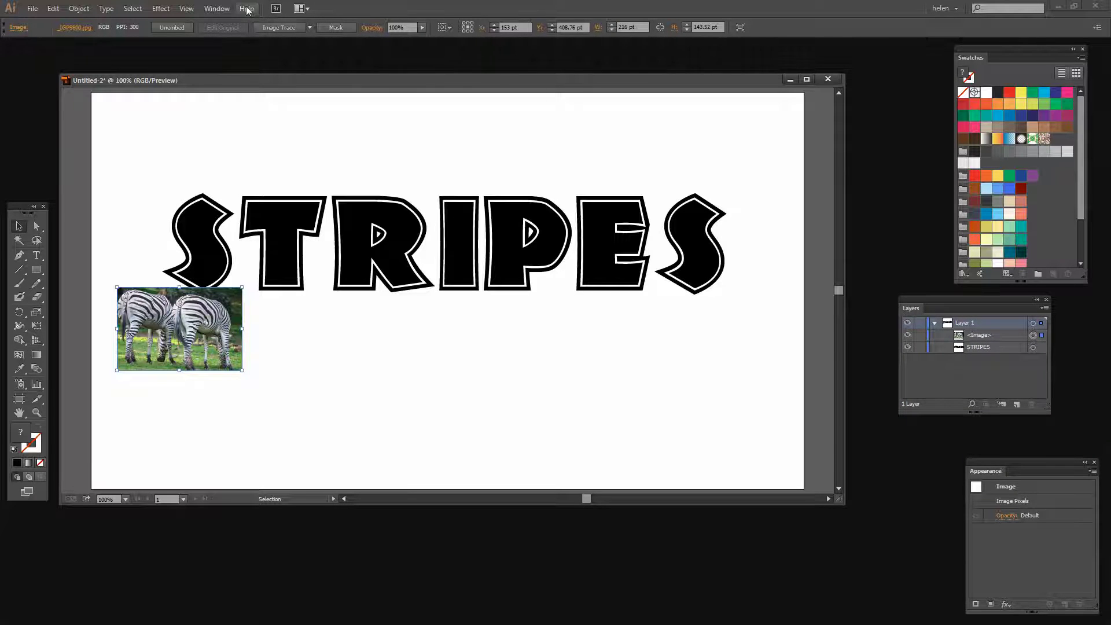
pyautogui.click(216, 10)
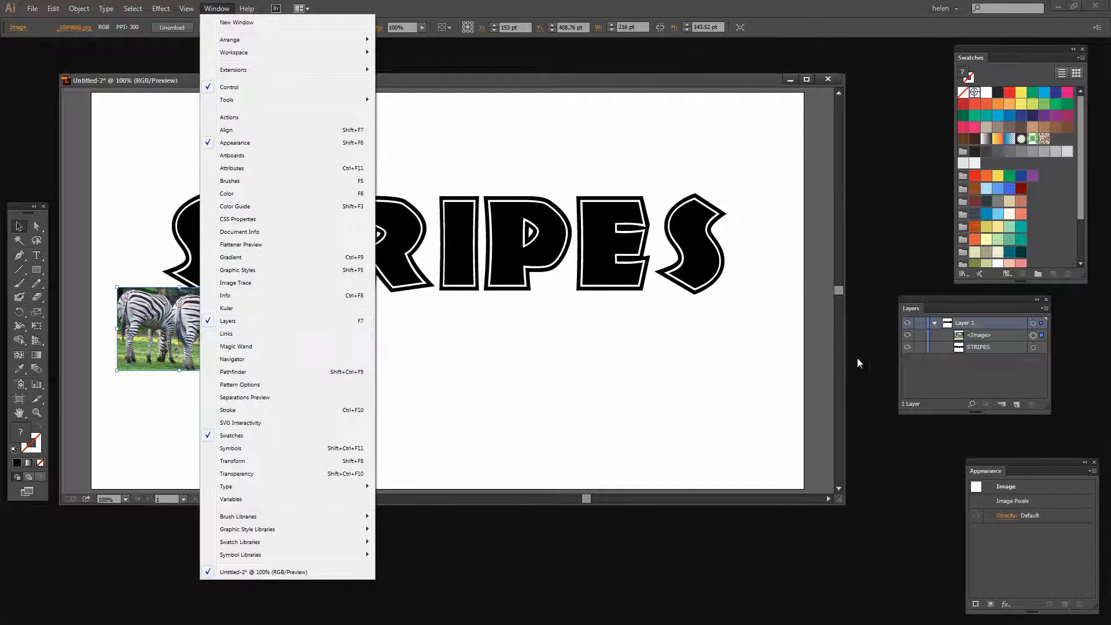
pyautogui.click(944, 380)
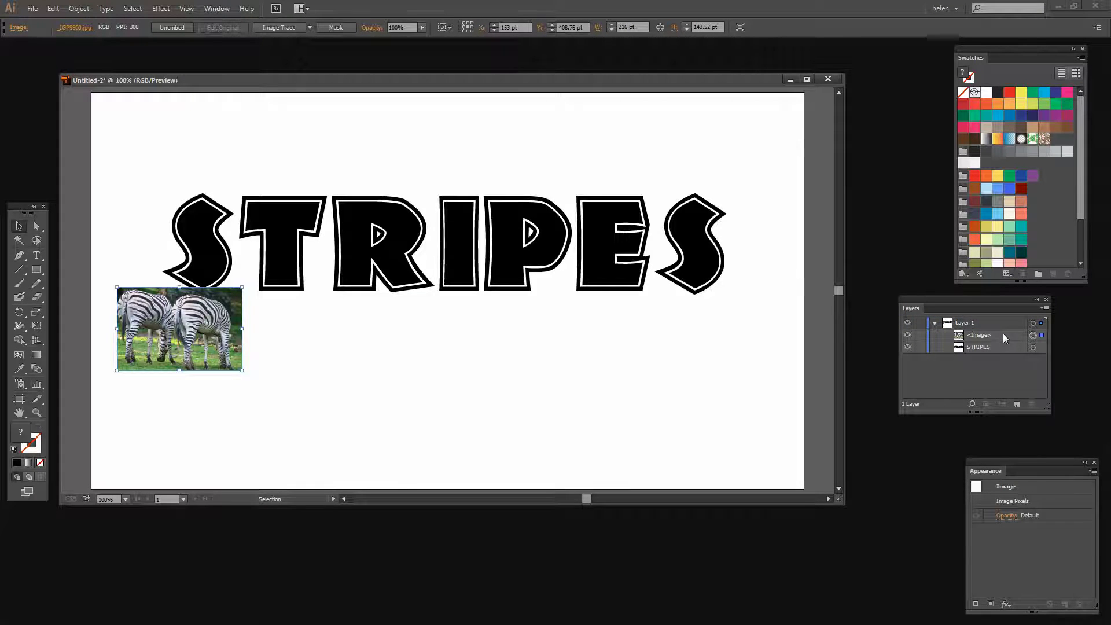
pyautogui.moveTo(1002, 339); pyautogui.dragTo(998, 352)
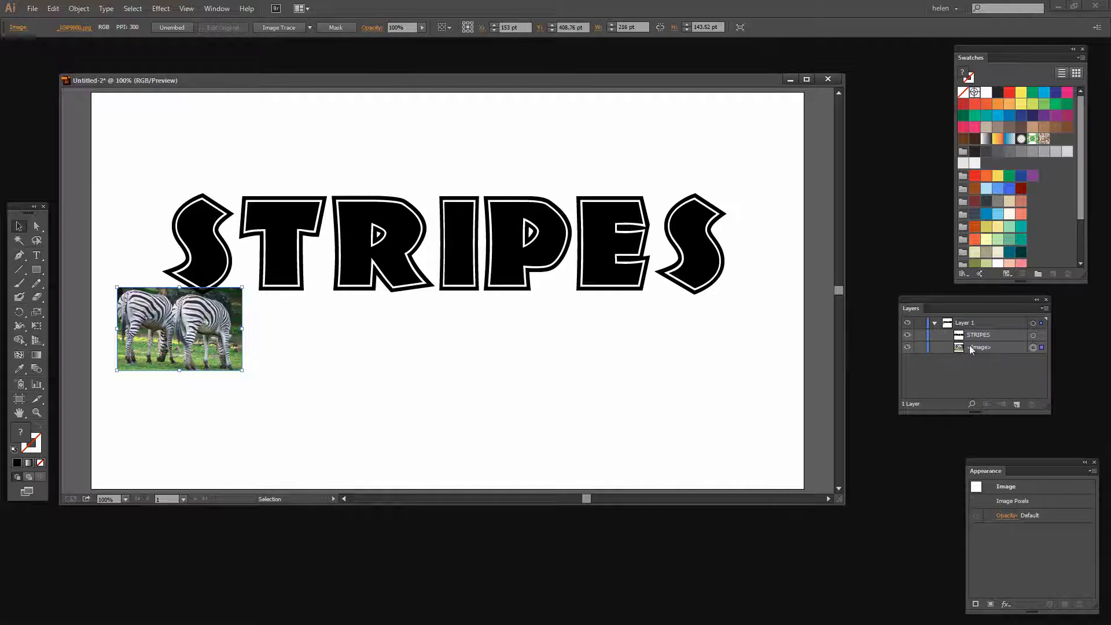
pyautogui.moveTo(200, 334)
pyautogui.mouseDown()
pyautogui.moveTo(206, 302)
pyautogui.moveTo(204, 338)
pyautogui.moveTo(211, 321)
pyautogui.mouseUp()
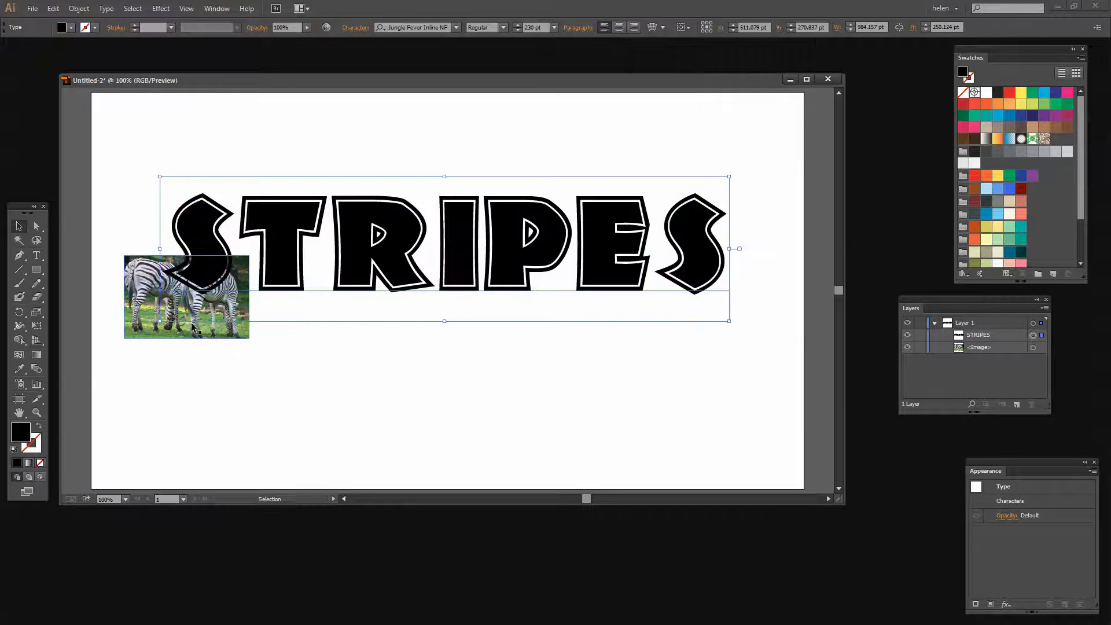
# Scale the zebra photo up to cover the artboard and move it into place
pyautogui.click(197, 328)
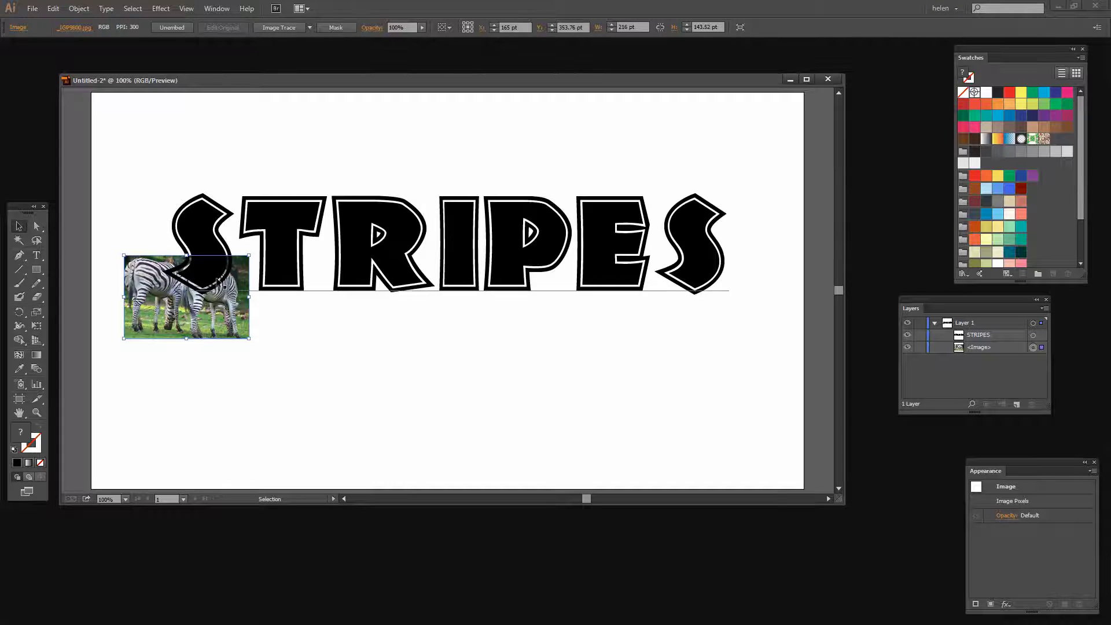
pyautogui.moveTo(249, 255); pyautogui.dragTo(596, 204)
pyautogui.scroll(-8, 593, 243)
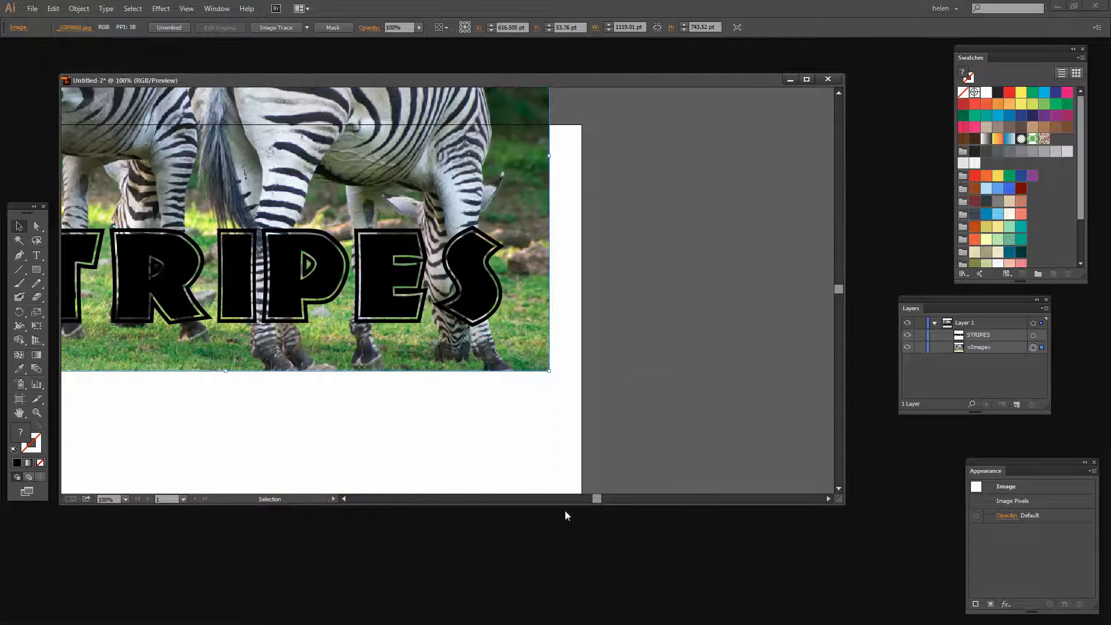
pyautogui.moveTo(305, 140); pyautogui.dragTo(298, 325)
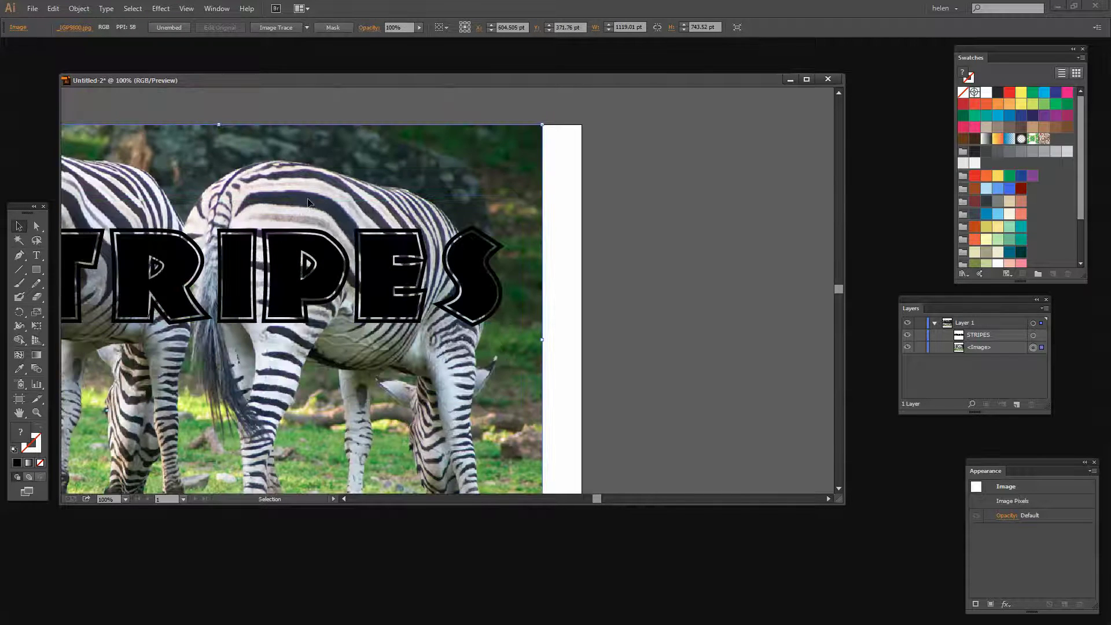
# Fit the artboard in the window and shift STRIPES up and left over the zebras
pyautogui.moveTo(345, 217)
pyautogui.mouseDown()
pyautogui.moveTo(330, 223)
pyautogui.moveTo(349, 215)
pyautogui.mouseUp()
pyautogui.press('a')
pyautogui.hotkey('ctrl', '0')
pyautogui.press('v')
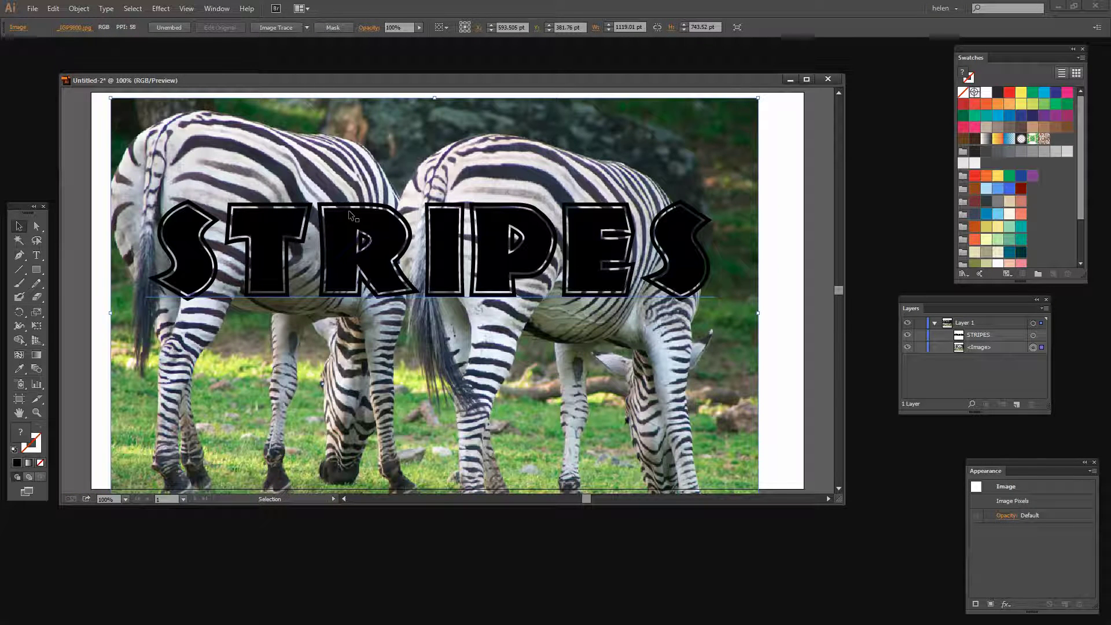
pyautogui.moveTo(335, 247); pyautogui.dragTo(300, 225)
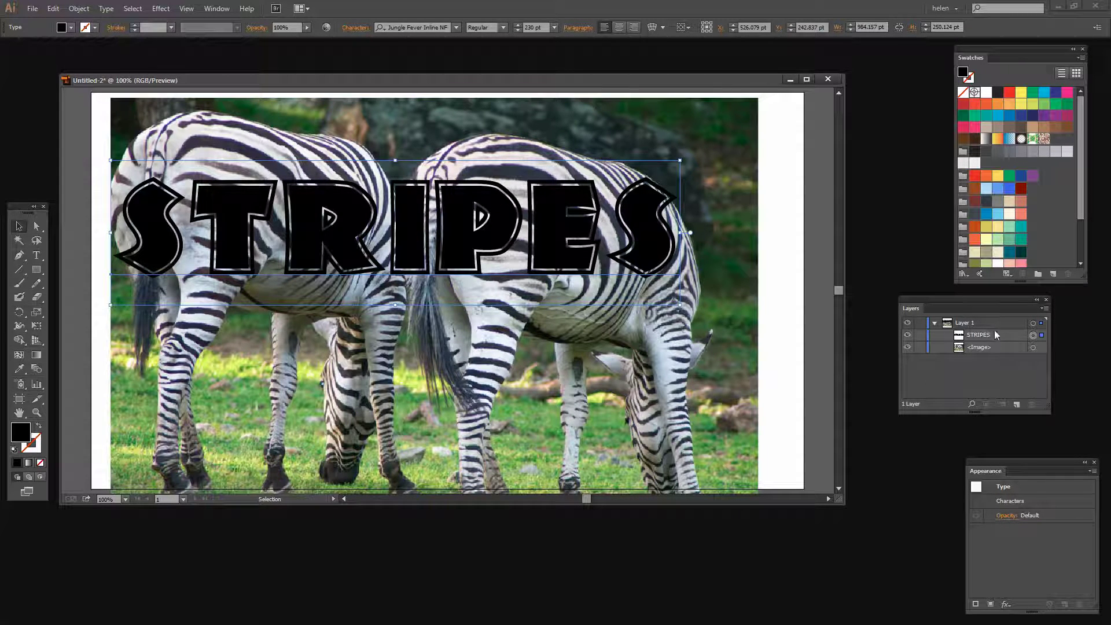
# Shift-click the <Image> target in Layers to select the zebra photo along with STRIPES
pyautogui.keyDown('shift'); pyautogui.click(1041, 347); pyautogui.keyUp('shift')
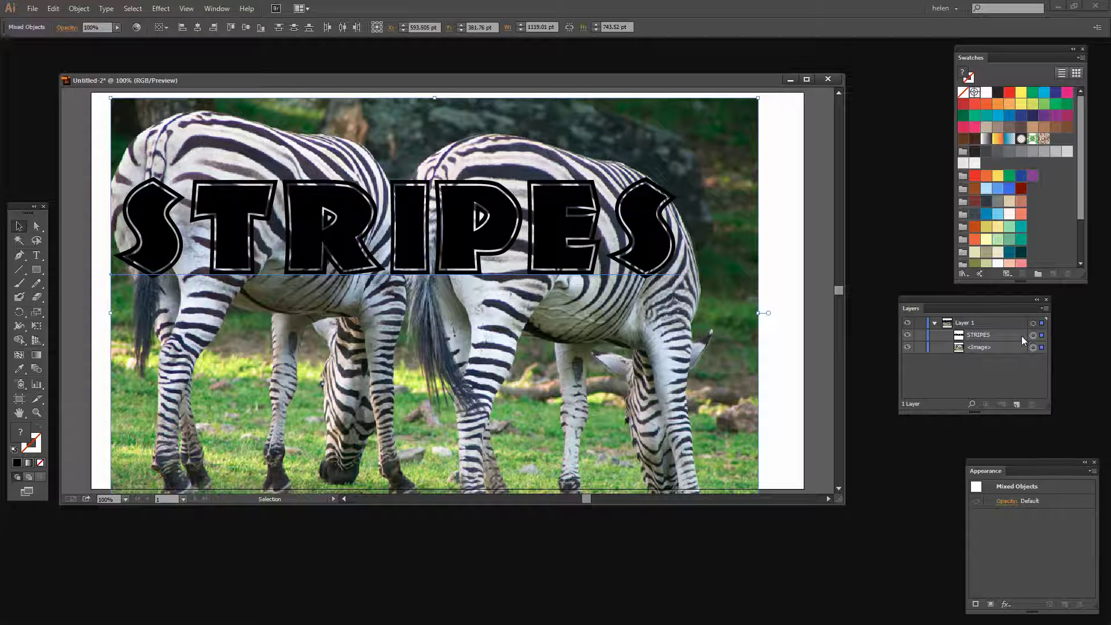
# Make a clipping mask so the zebra photo shows only inside the STRIPES letters
pyautogui.click(79, 8)
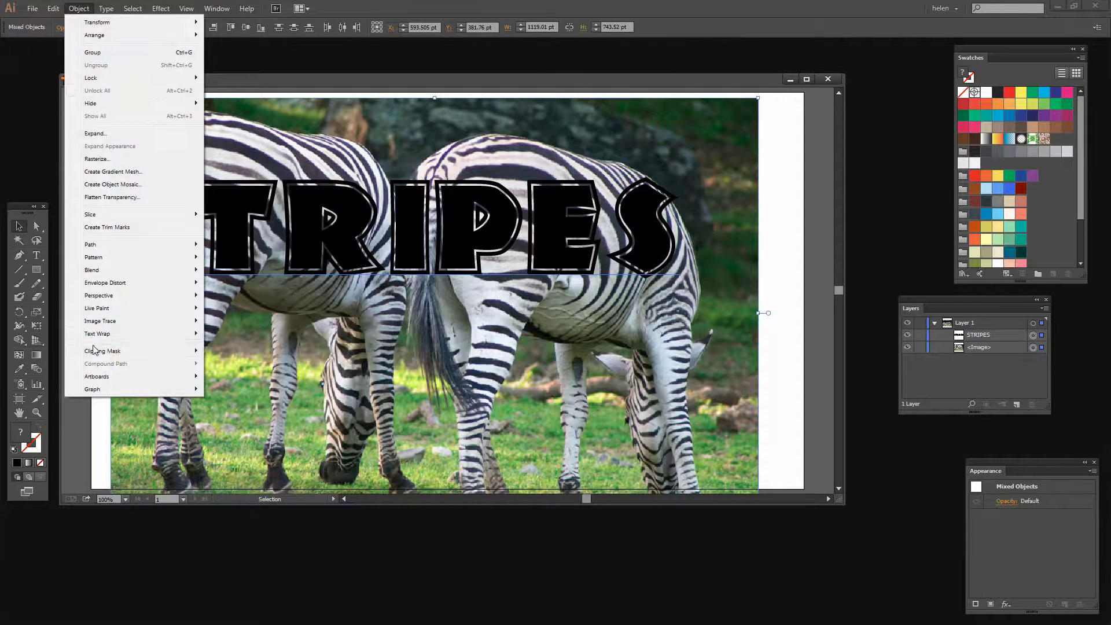
pyautogui.moveTo(93, 354)
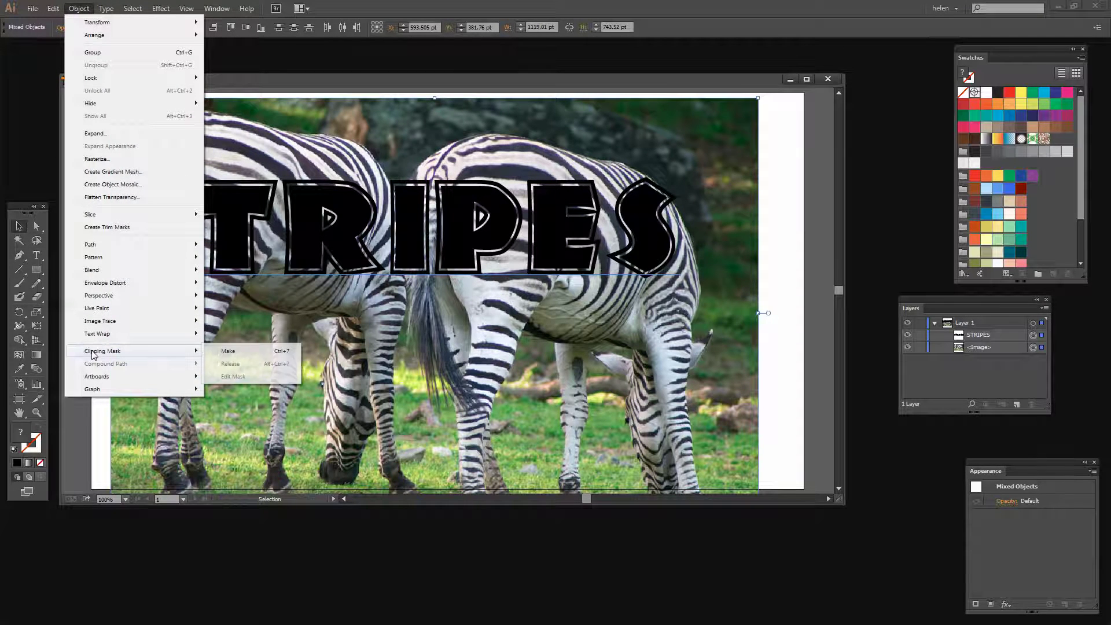
pyautogui.click(284, 355)
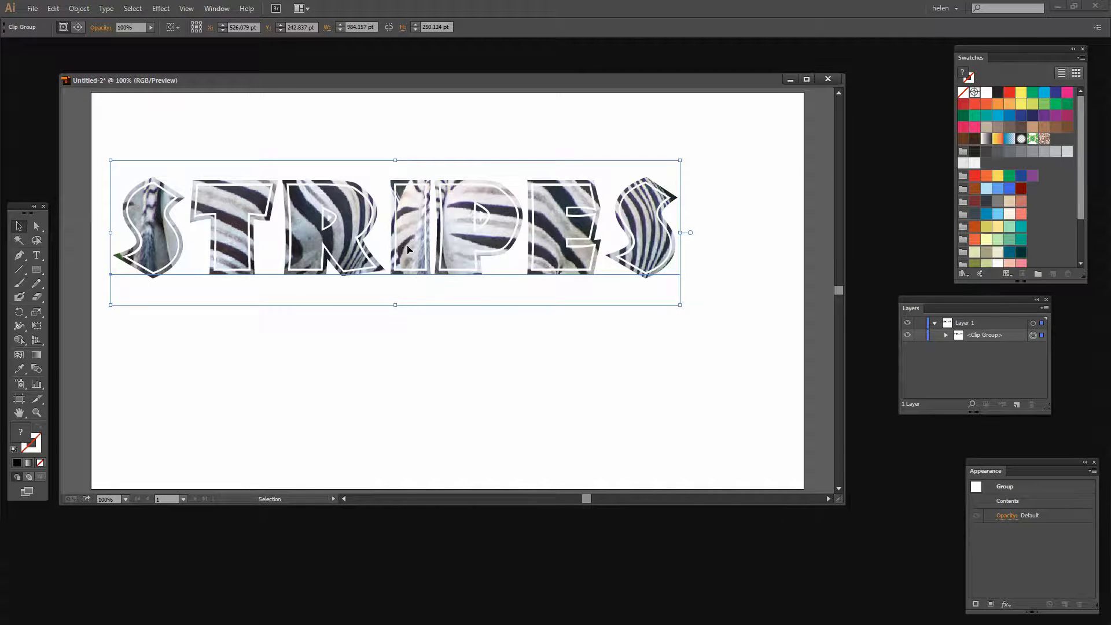
# Reposition the clipped word, settling it lower toward the middle of the artboard
pyautogui.moveTo(441, 278); pyautogui.dragTo(457, 288)
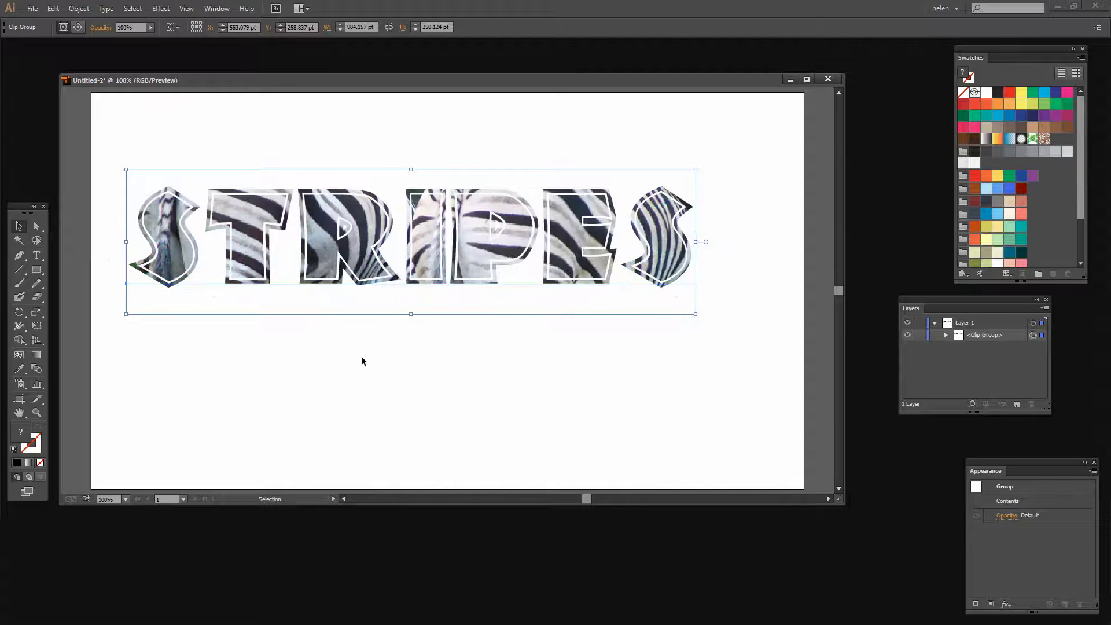
pyautogui.moveTo(352, 256); pyautogui.dragTo(369, 314)
pyautogui.click(407, 383)
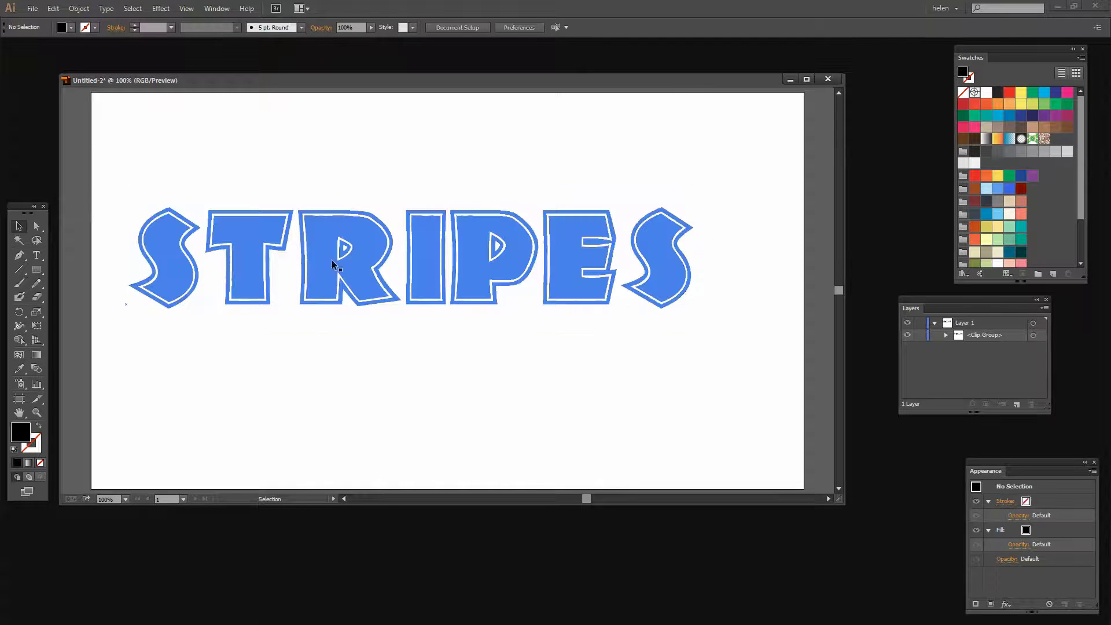
pyautogui.moveTo(675, 293); pyautogui.dragTo(695, 250)
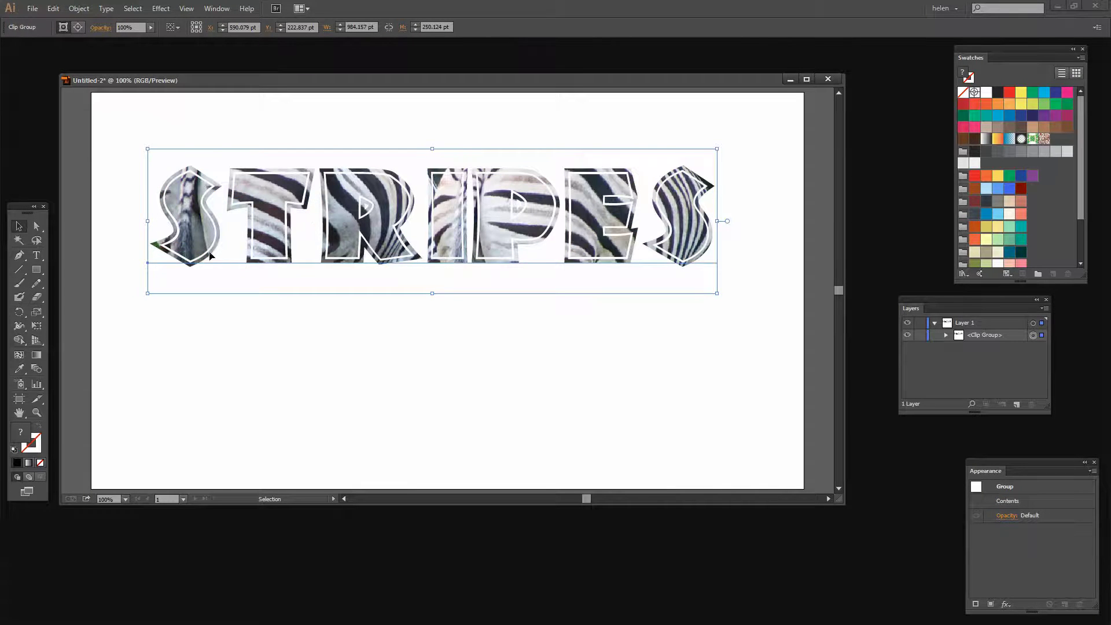
pyautogui.moveTo(199, 252); pyautogui.dragTo(187, 317)
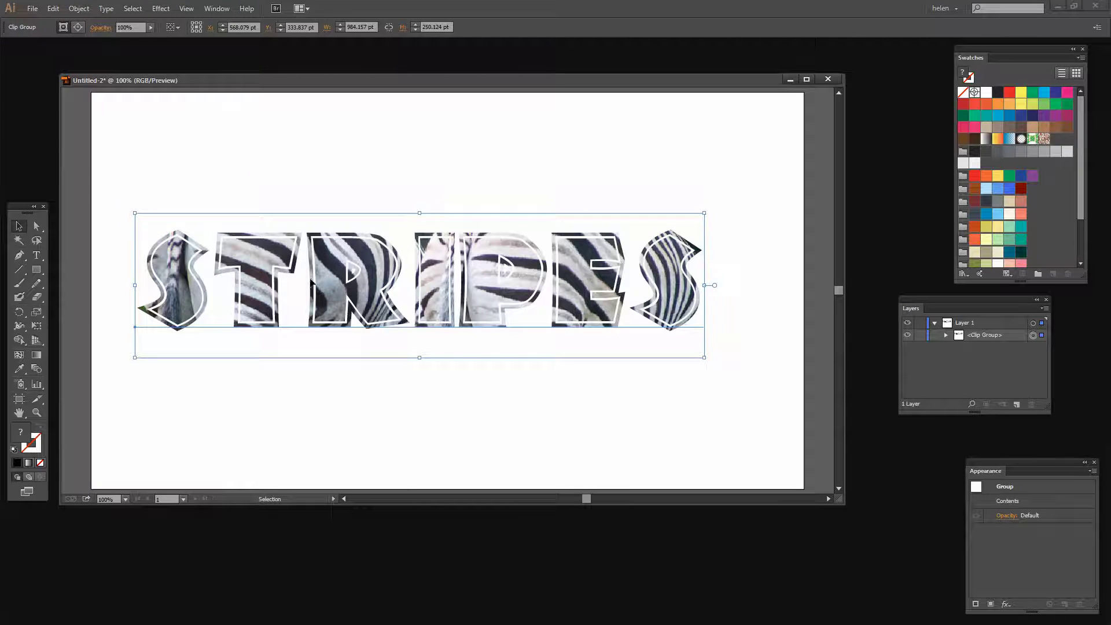
# Select the photo inside the clip group and nudge it left twice, down twice, then up once
pyautogui.click(946, 335)
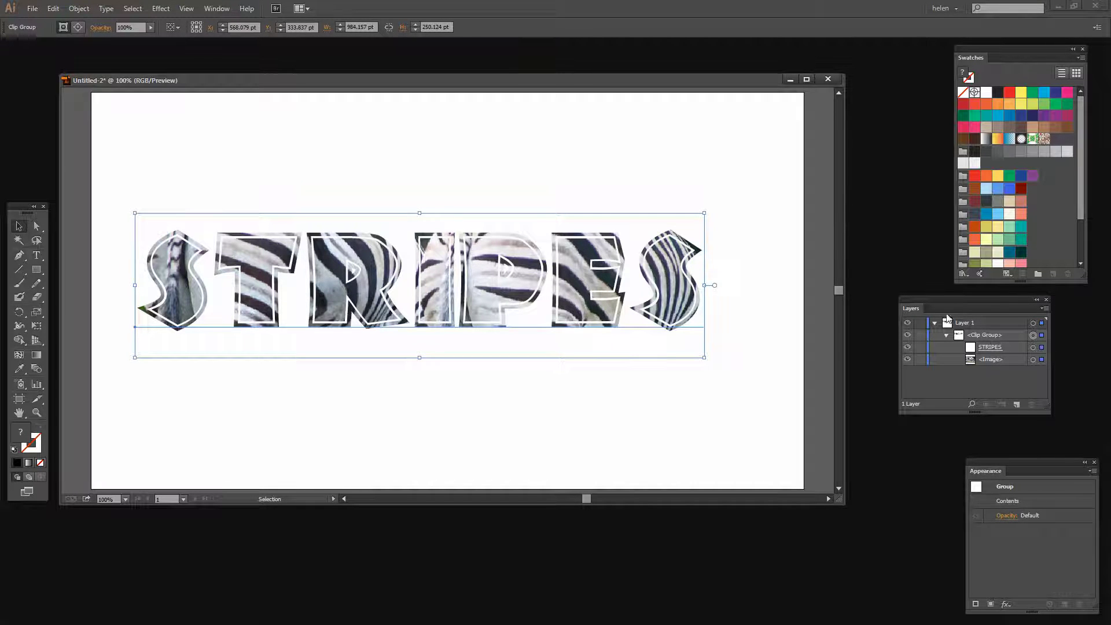
pyautogui.click(1033, 359)
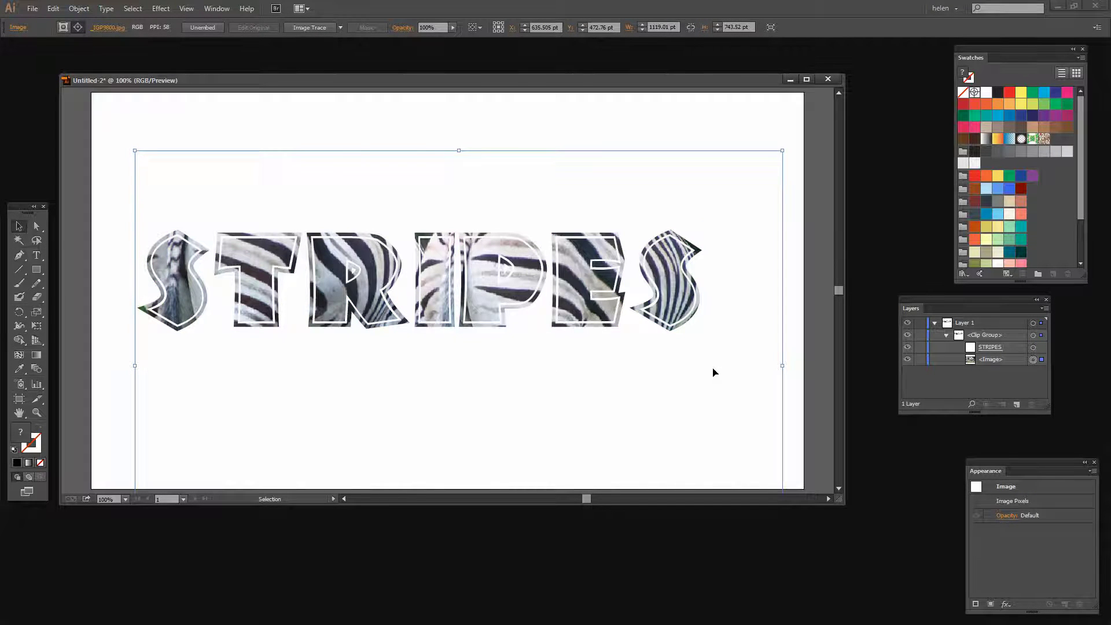
pyautogui.press('Left')
pyautogui.press('Left')
pyautogui.press('Left')
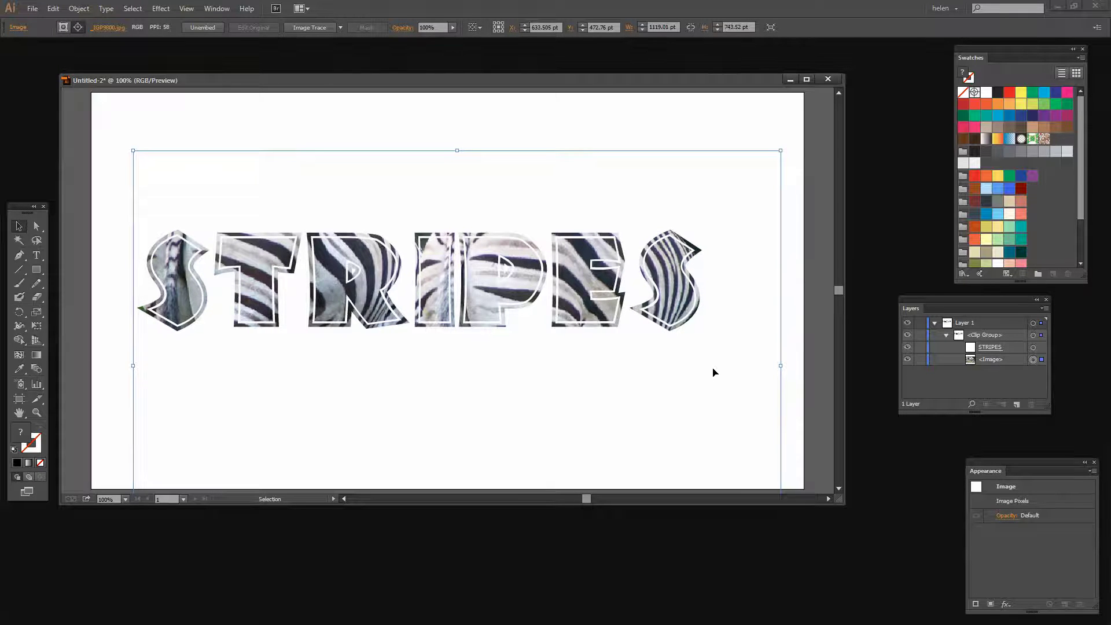
pyautogui.press('Left')
pyautogui.press('Left')
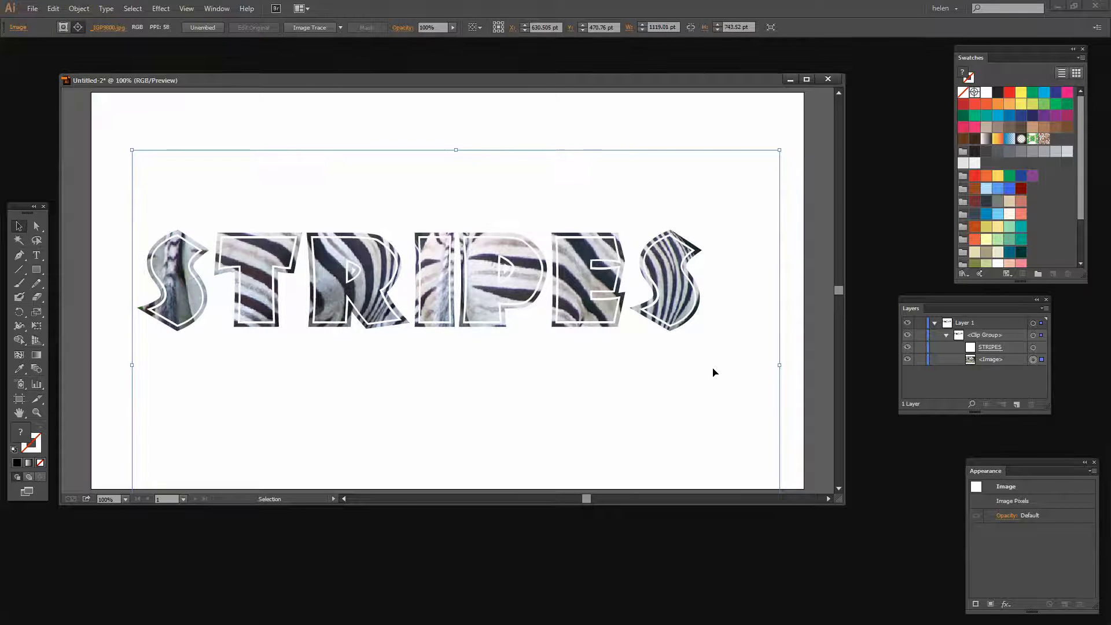
pyautogui.press('Down')
pyautogui.press('Down')
pyautogui.press('Down')
pyautogui.press('Down')
pyautogui.press('Down')
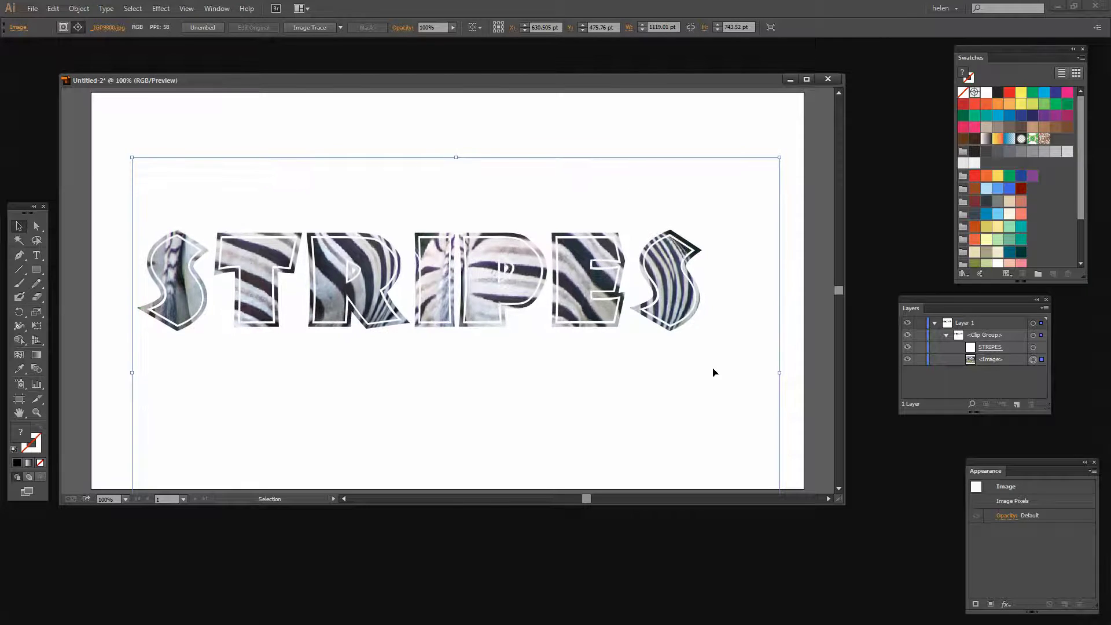
pyautogui.press('Down')
pyautogui.press('Down')
pyautogui.press('Down')
pyautogui.press('Down')
pyautogui.press('Down')
pyautogui.press('Down')
pyautogui.press('Down')
pyautogui.press('Down')
pyautogui.press('Down')
pyautogui.press('Down')
pyautogui.press('Down')
pyautogui.press('Down')
pyautogui.press('Down')
pyautogui.press('Down')
pyautogui.press('Down')
pyautogui.press('Down')
pyautogui.press('Down')
pyautogui.press('Down')
pyautogui.press('Down')
pyautogui.press('Down')
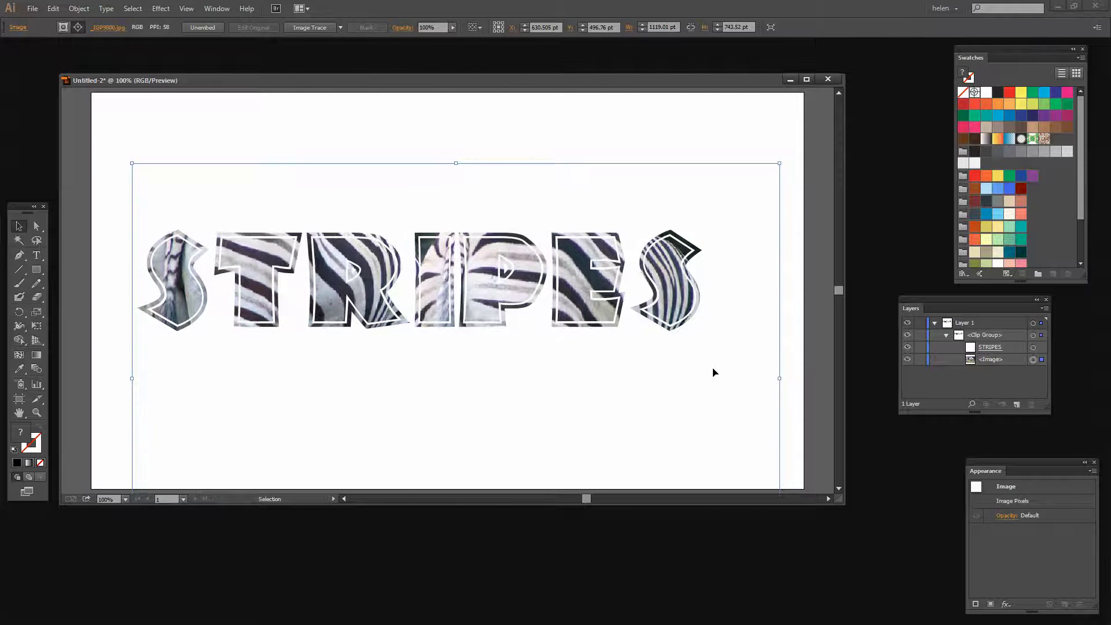
pyautogui.press('Up')
pyautogui.press('Up')
pyautogui.press('Up')
pyautogui.press('Up')
pyautogui.press('Up')
pyautogui.press('Up')
pyautogui.press('Up')
pyautogui.press('Up')
pyautogui.press('Up')
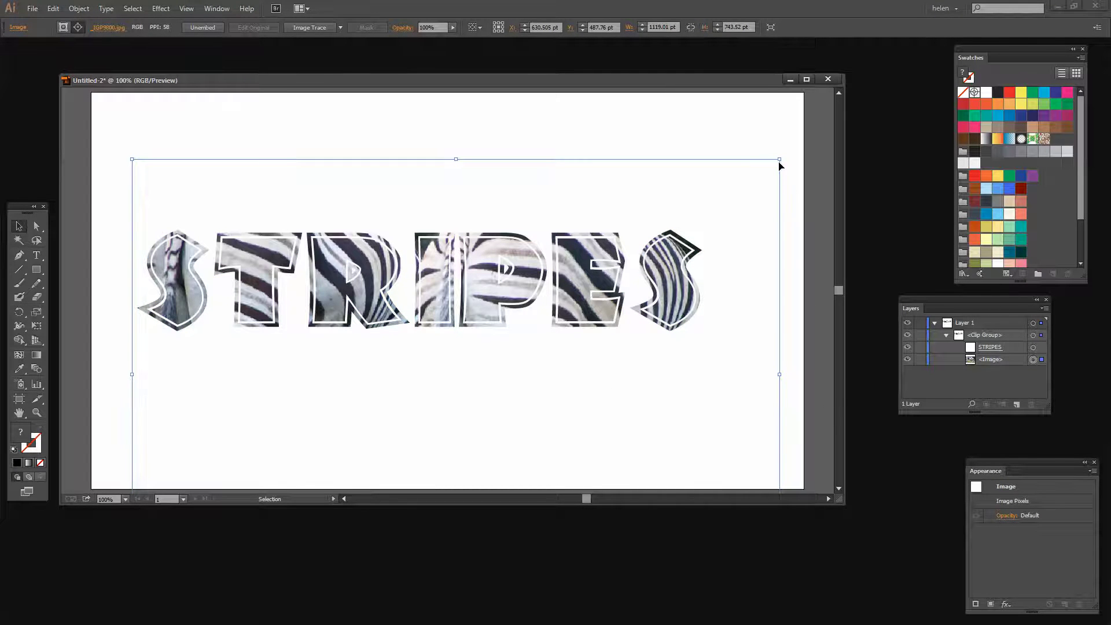
# Deselect and collapse the clip group, then run the 'download rectangle artboard size' script
pyautogui.click(796, 377)
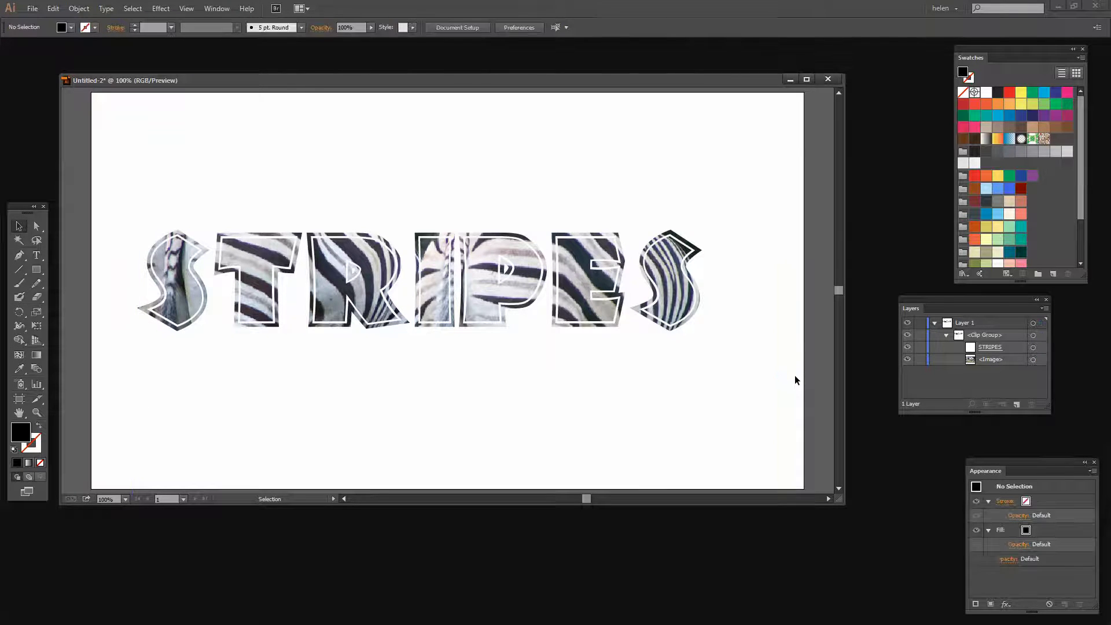
pyautogui.click(946, 336)
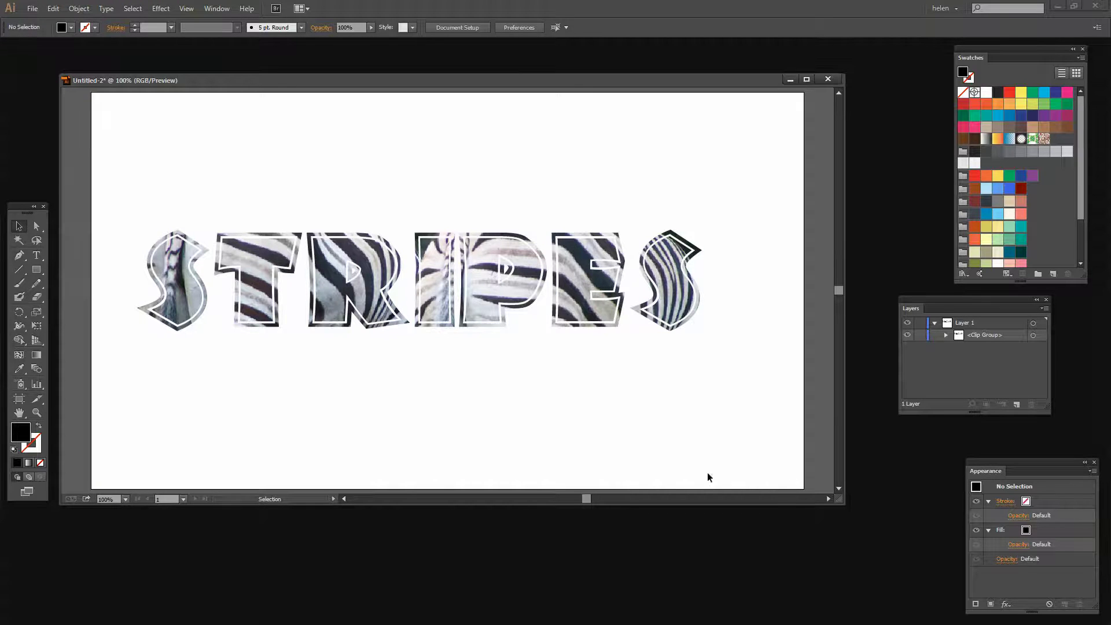
pyautogui.click(32, 8)
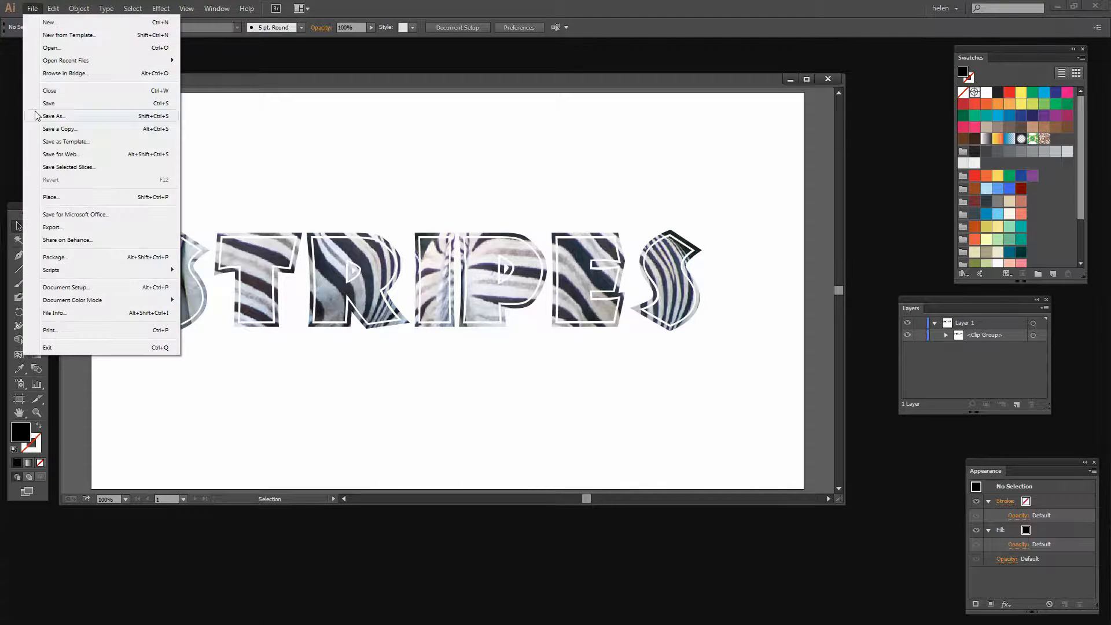
pyautogui.moveTo(56, 271)
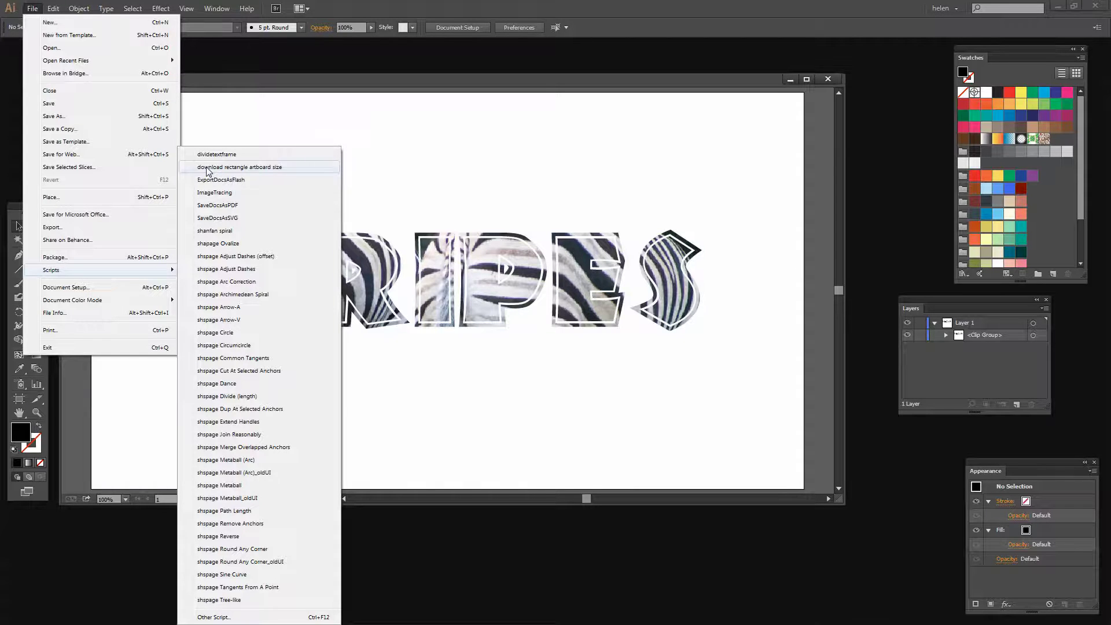
pyautogui.click(207, 167)
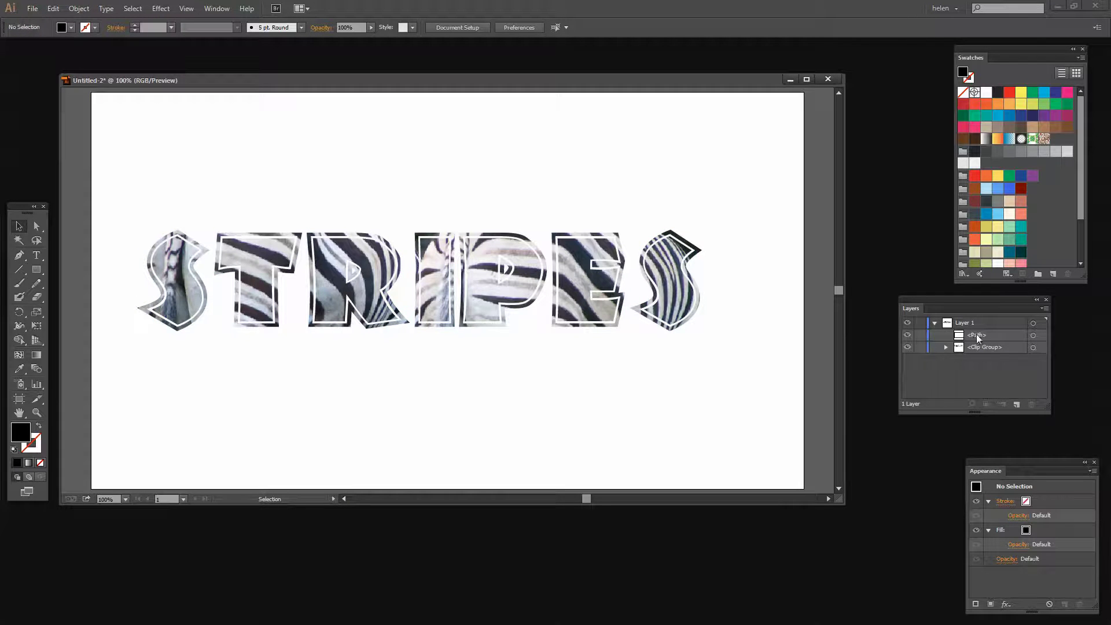
# Move the artboard-sized rectangle beneath the STRIPES clip group and fill it black (K100)
pyautogui.moveTo(978, 336); pyautogui.dragTo(989, 363)
pyautogui.click(1033, 347)
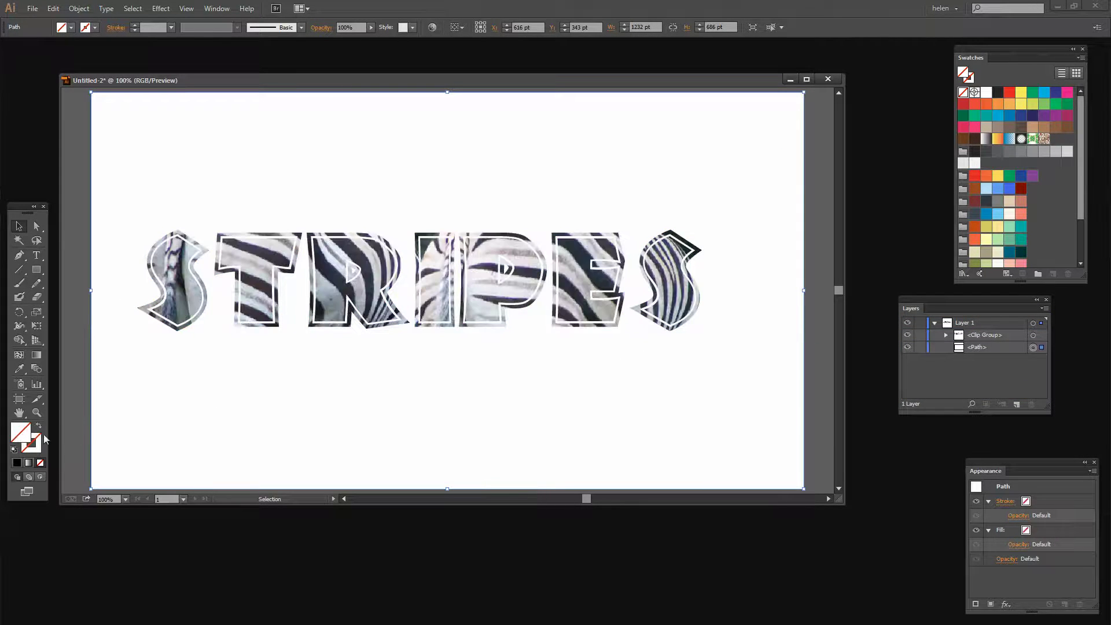
pyautogui.click(975, 152)
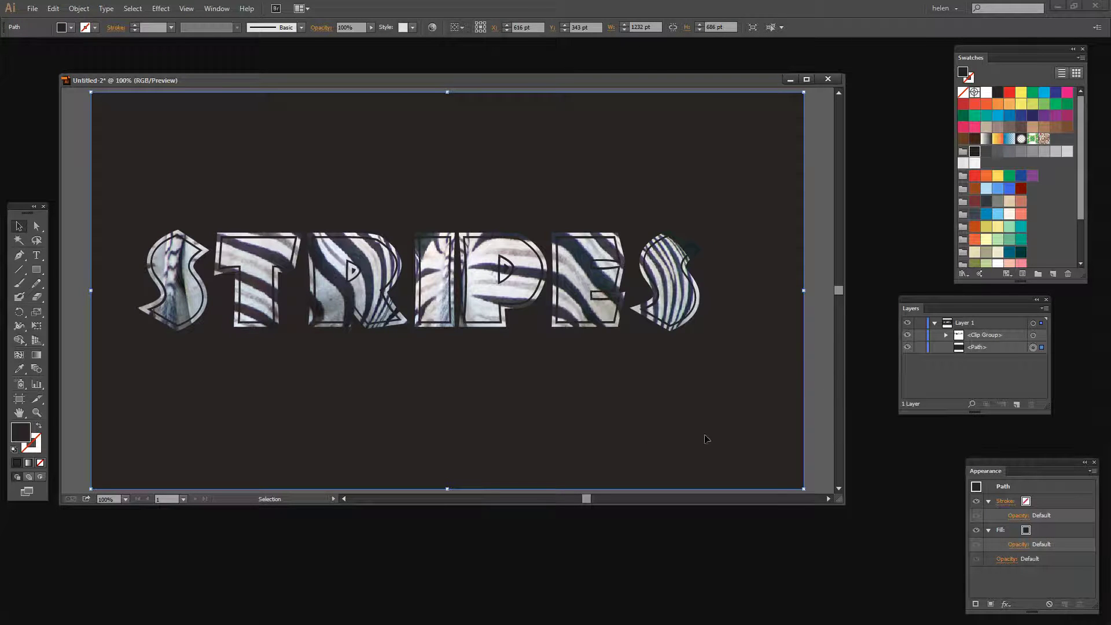
pyautogui.click(1032, 335)
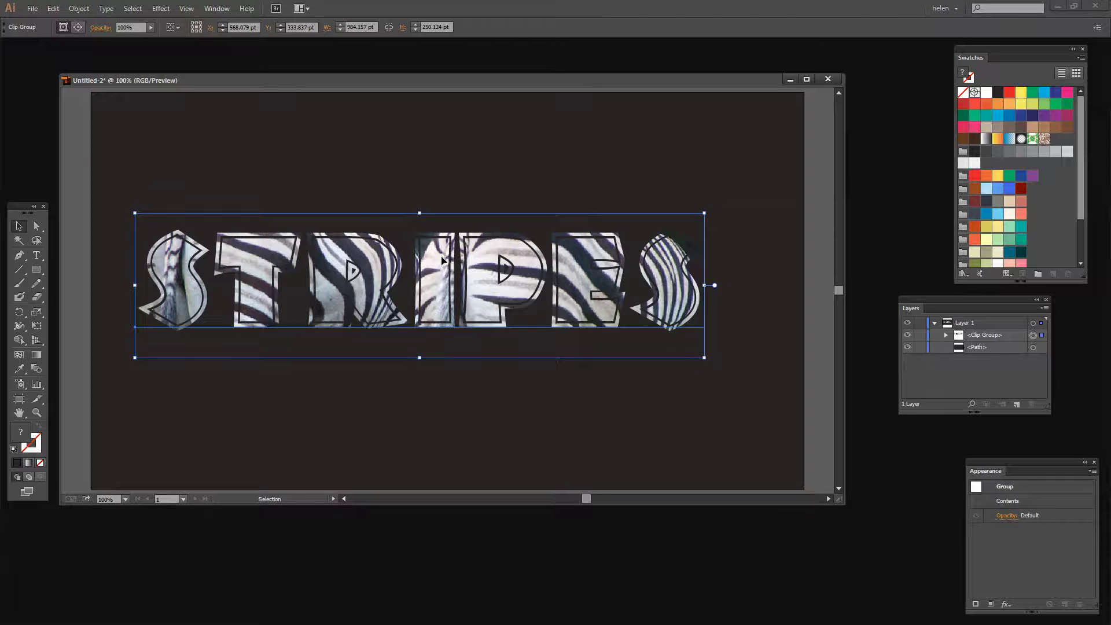
# Start a Drop Shadow with Screen blending mode and a white shadow colour
pyautogui.click(161, 8)
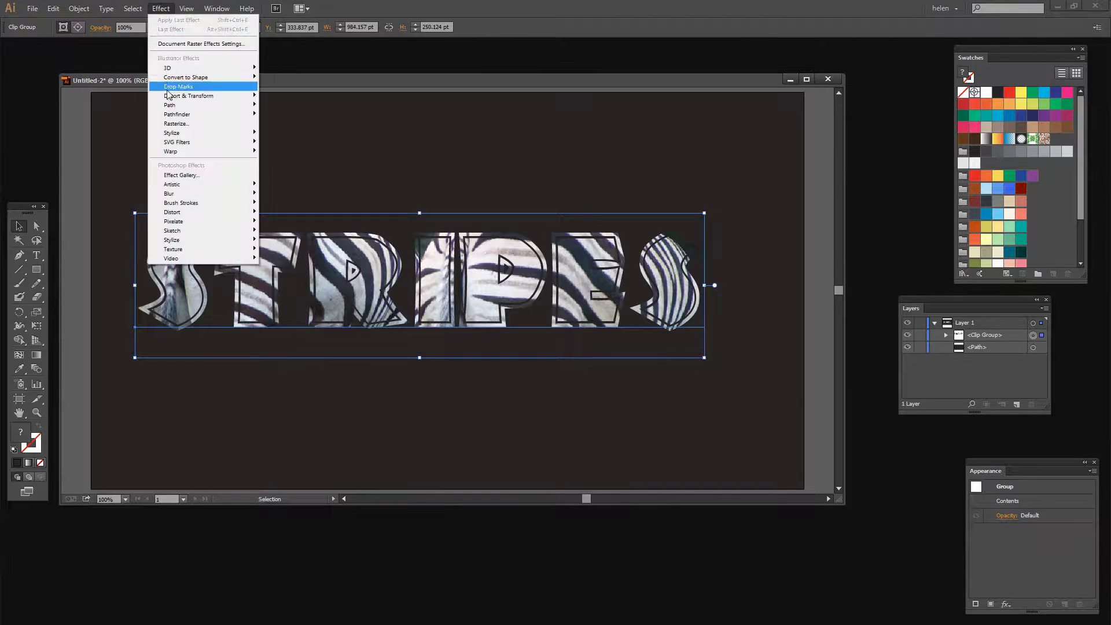
pyautogui.moveTo(186, 134)
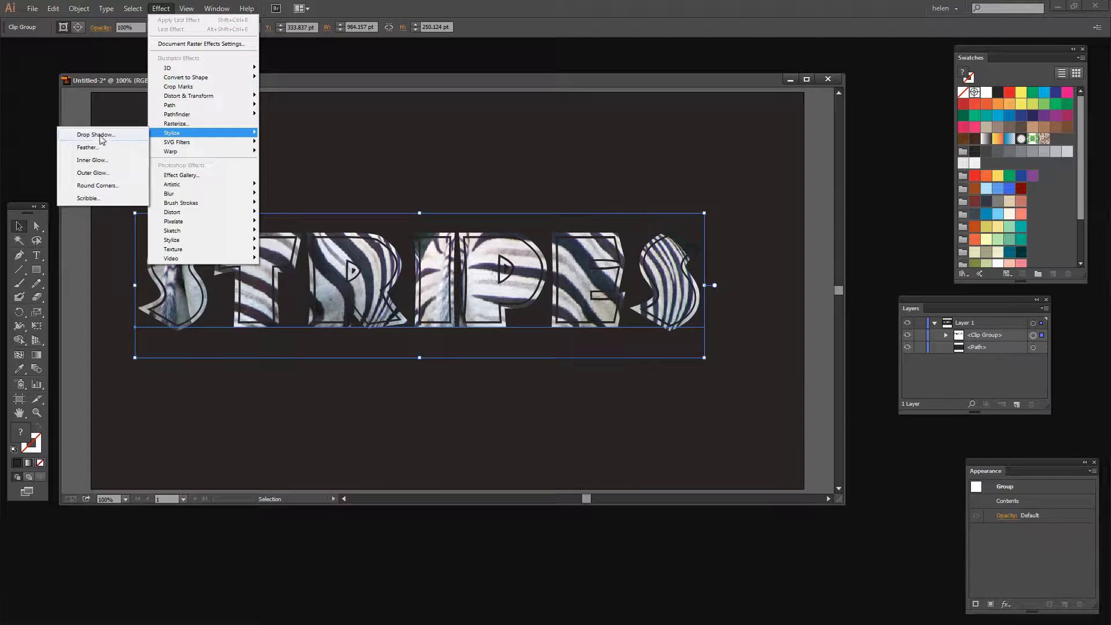
pyautogui.click(95, 135)
pyautogui.moveTo(880, 228); pyautogui.dragTo(627, 329)
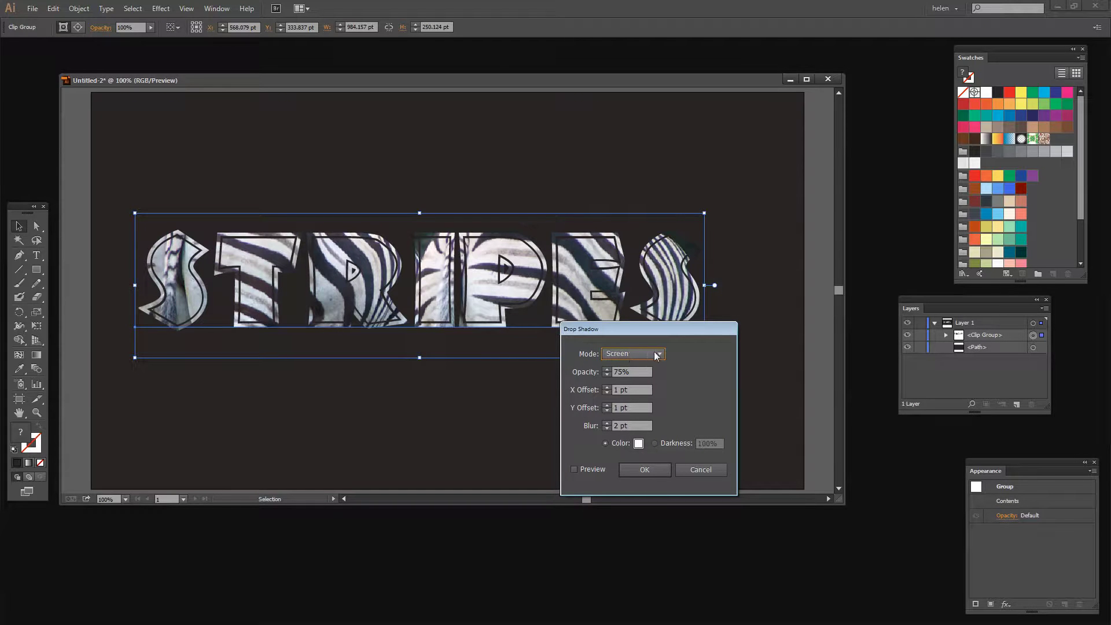
pyautogui.click(660, 355)
pyautogui.click(626, 399)
pyautogui.click(638, 444)
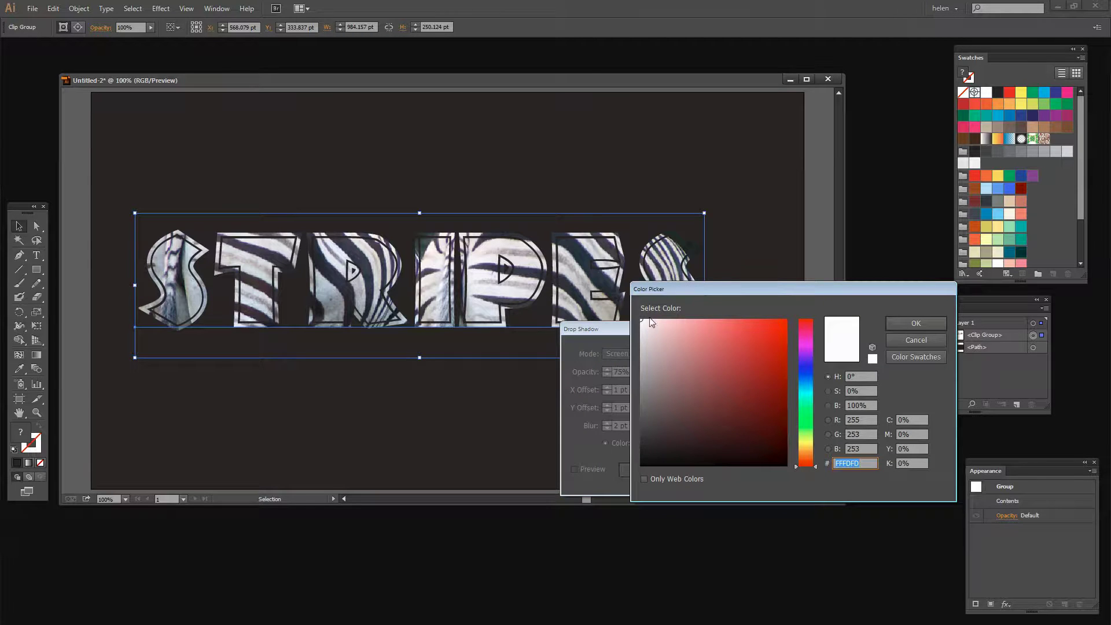
pyautogui.click(837, 463)
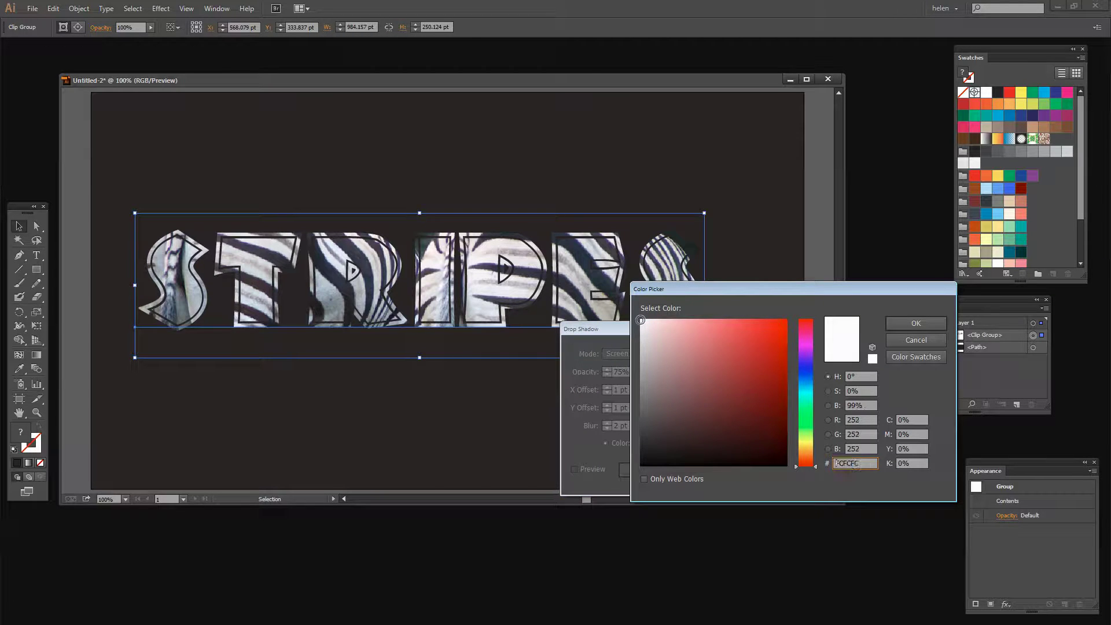
pyautogui.click(916, 323)
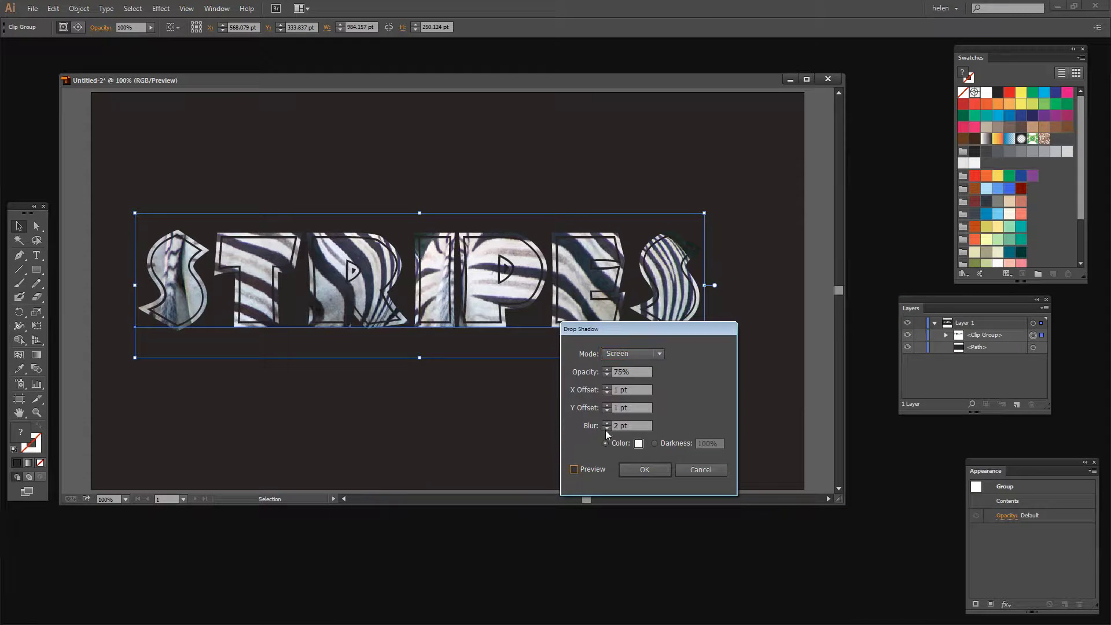
# Preview the shadow with 3 pt blur and 3 pt X and Y offsets, then apply it
pyautogui.hotkey('alt', 'p')
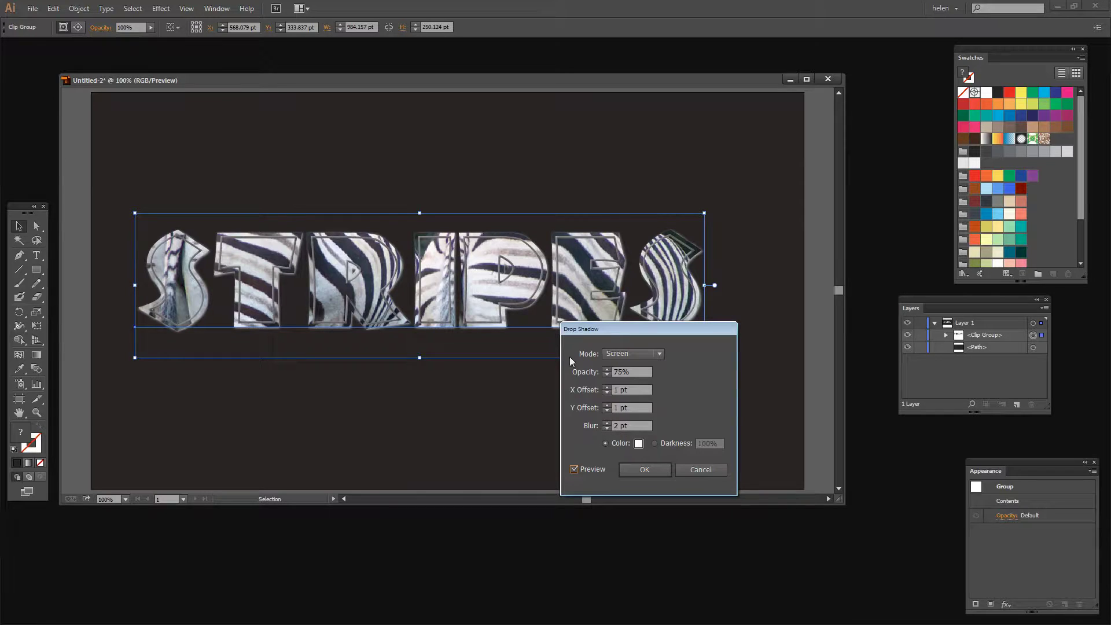
pyautogui.click(608, 426)
pyautogui.press('Up')
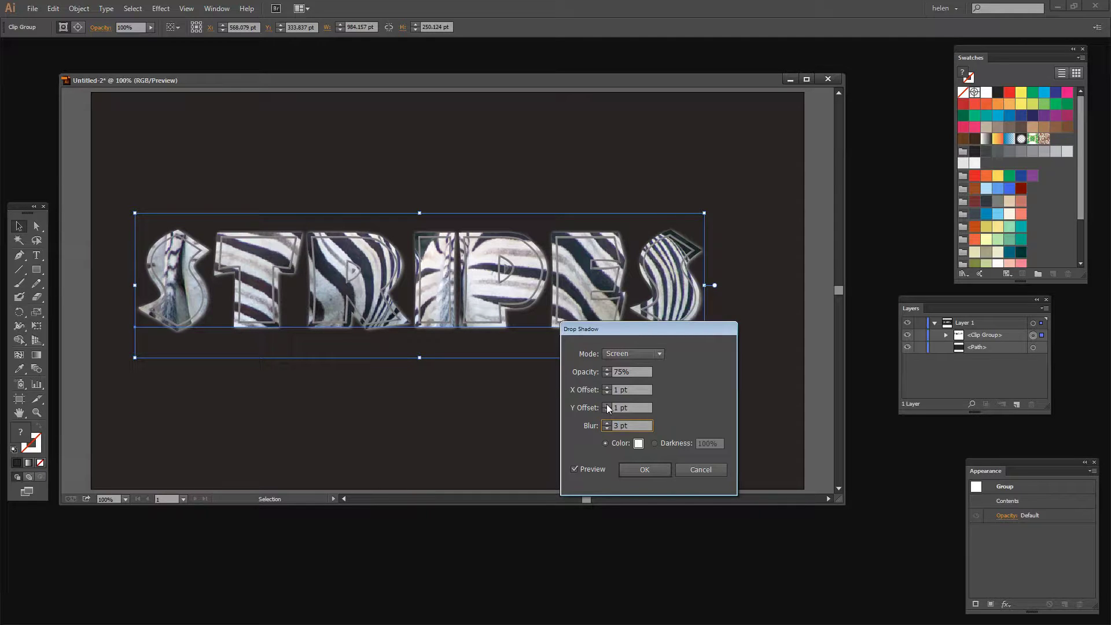
pyautogui.click(607, 404)
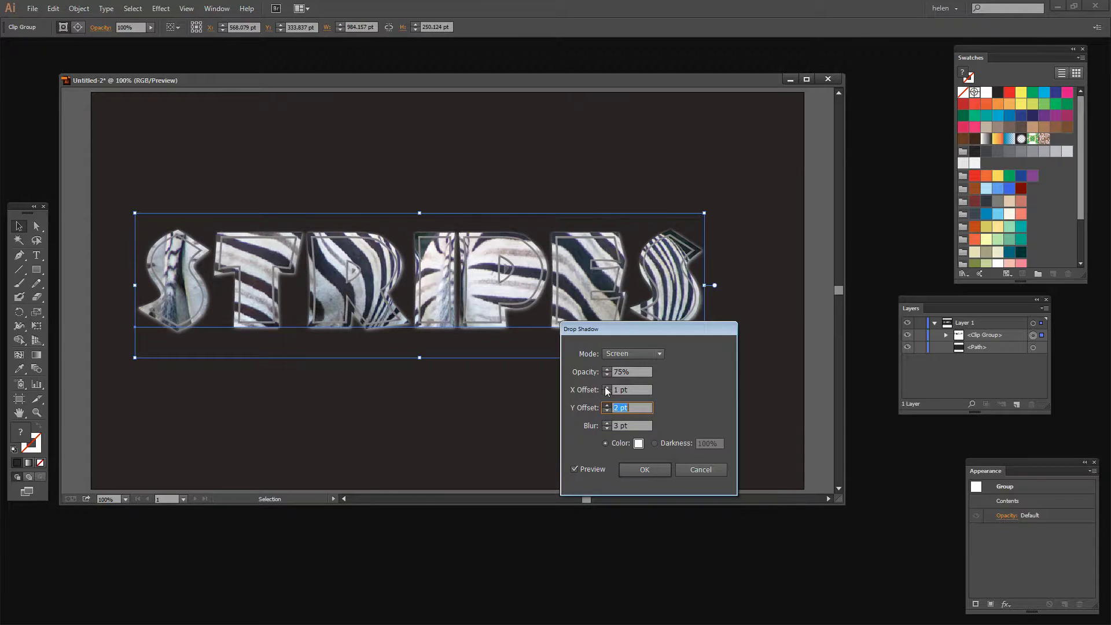
pyautogui.click(607, 390)
pyautogui.write('3')
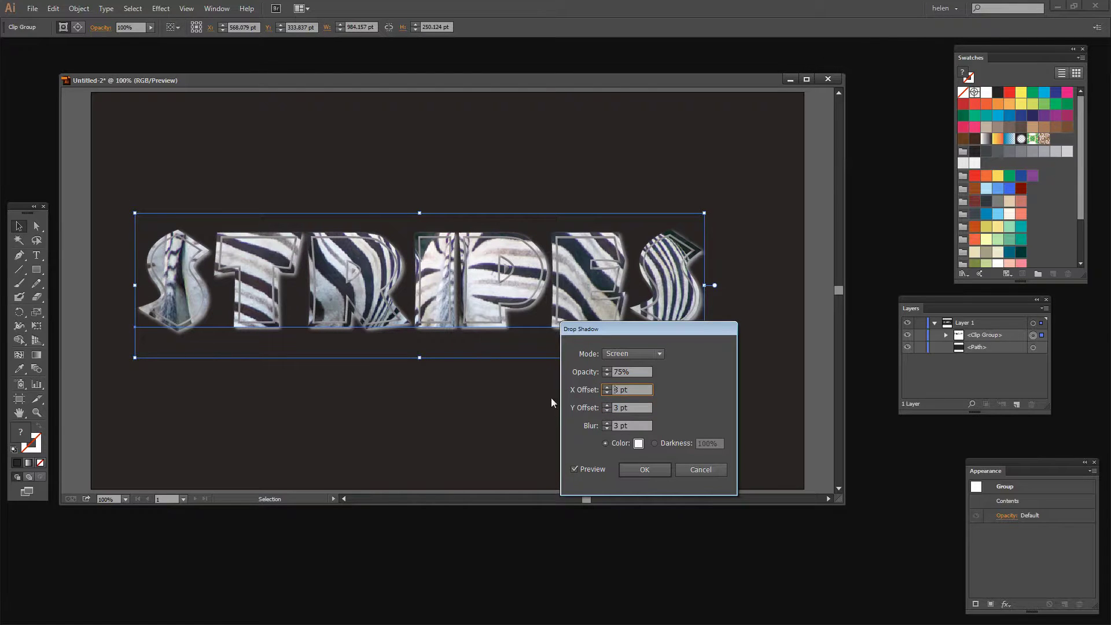
pyautogui.click(644, 472)
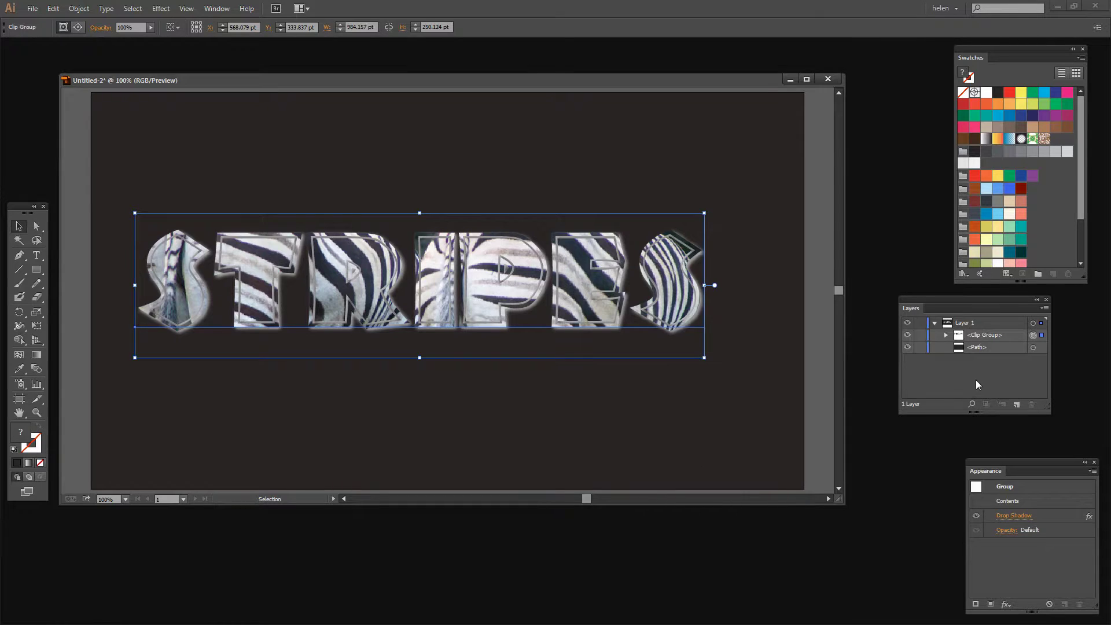
pyautogui.click(818, 384)
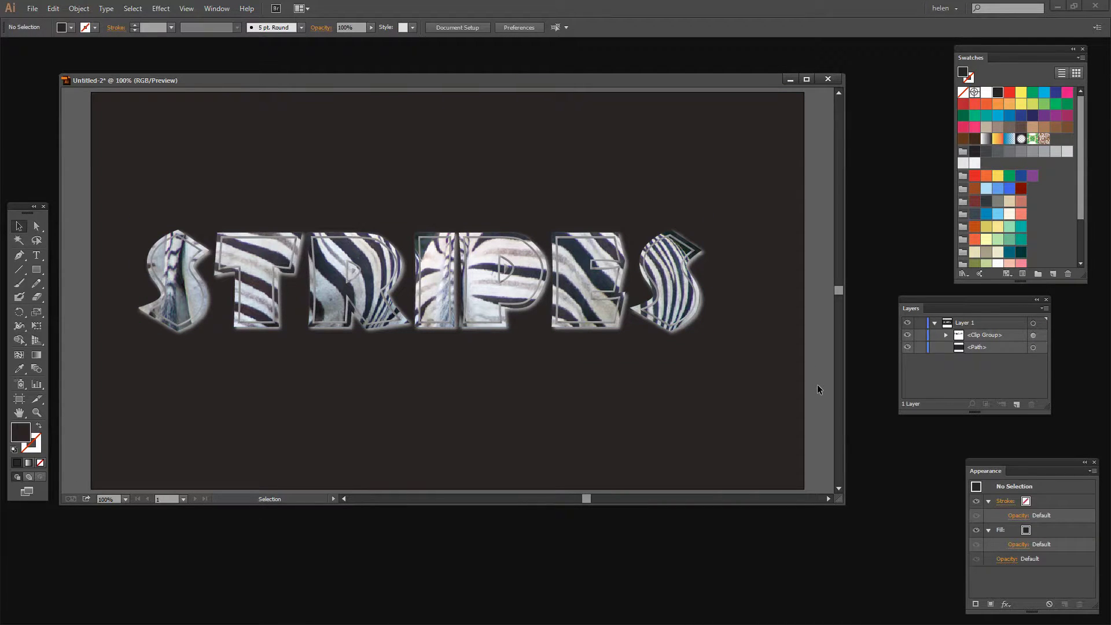